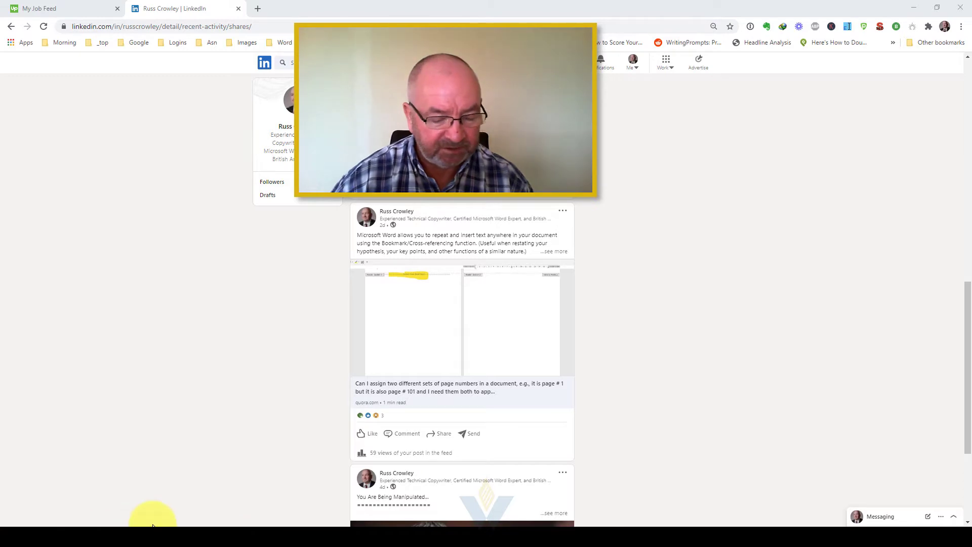
- Launch Word and create a new blank document with the Navigation pane closed
key(super)
click(47, 247)
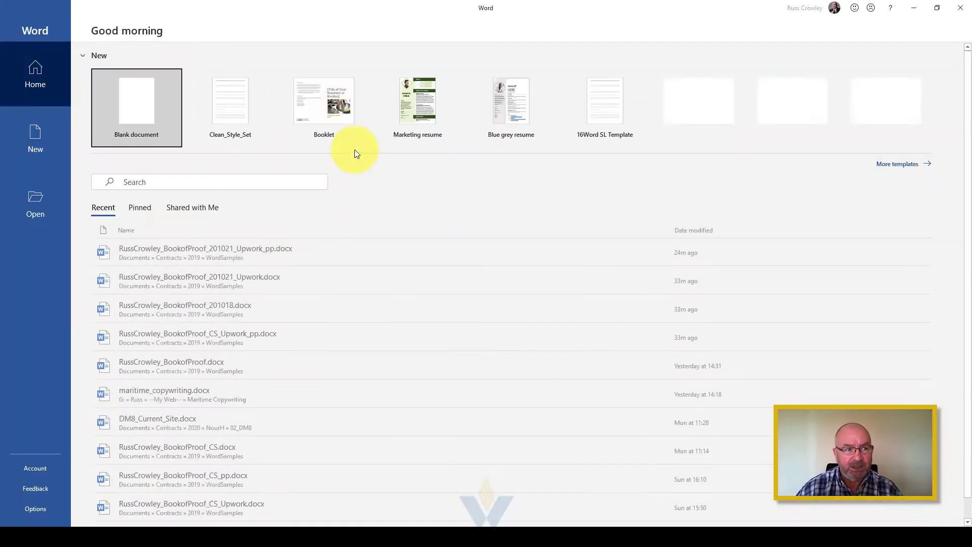
click(135, 103)
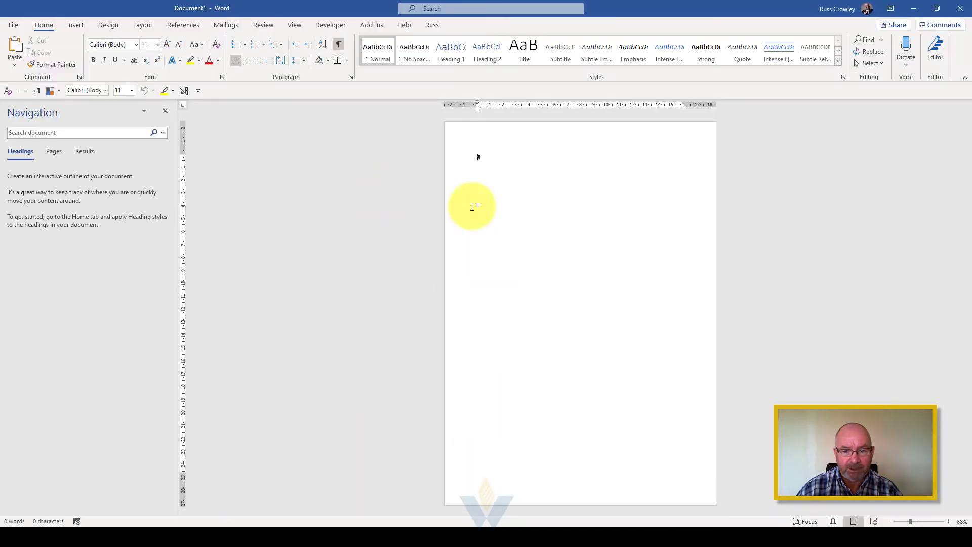
key(Return)
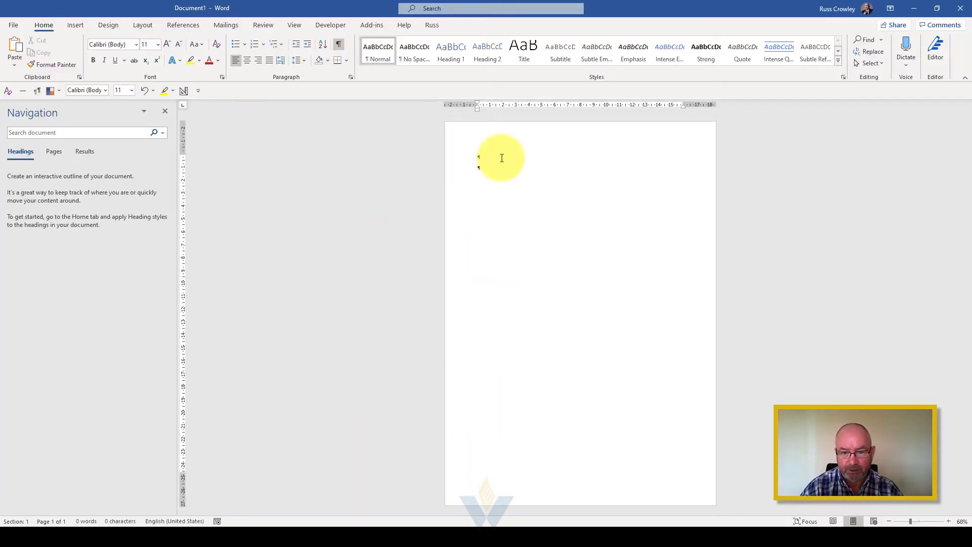
click(165, 112)
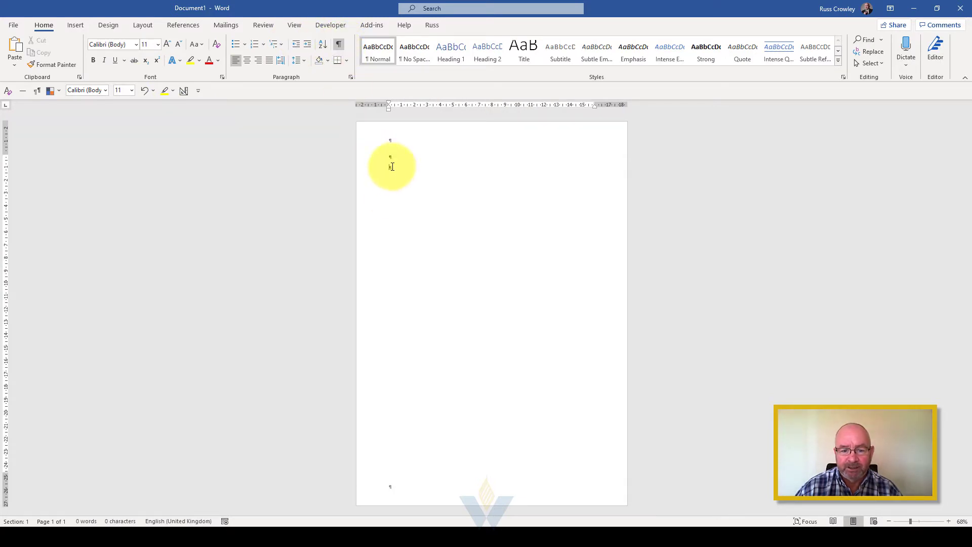
- Insert a Plain Number page number at the current position in the footer
double_click(401, 487)
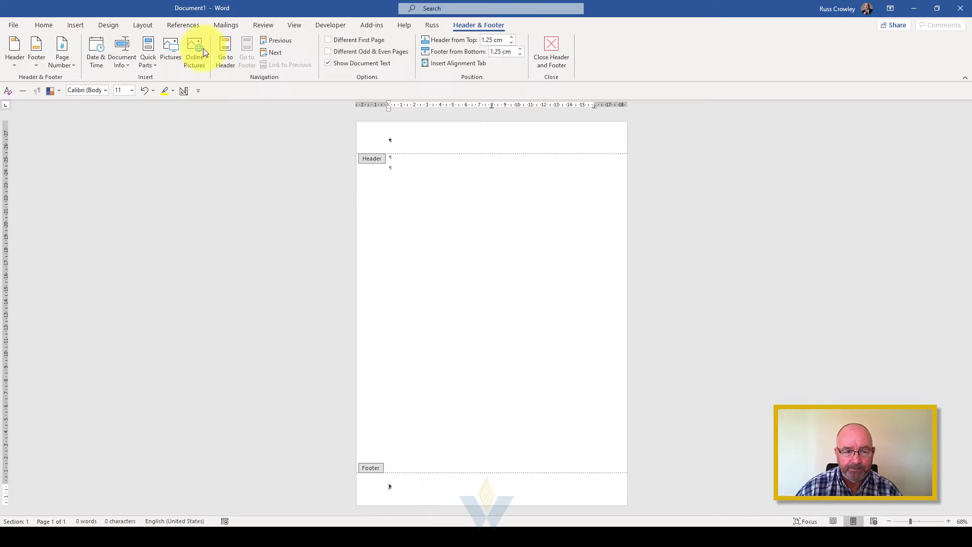
click(79, 25)
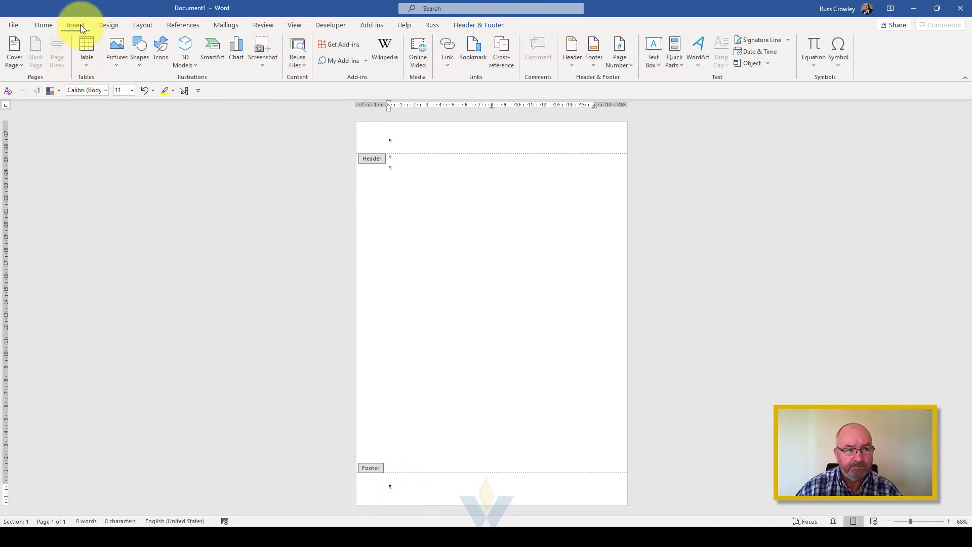
click(622, 60)
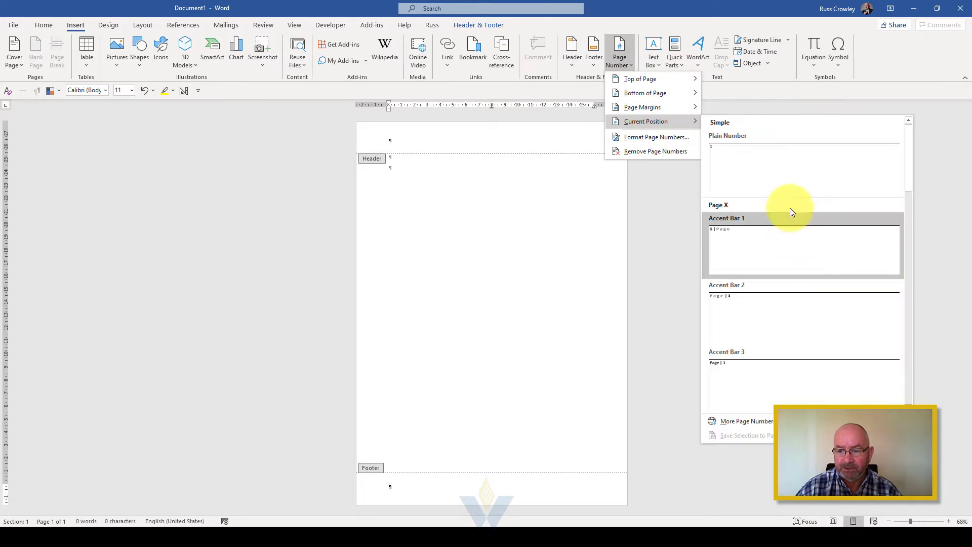
click(792, 181)
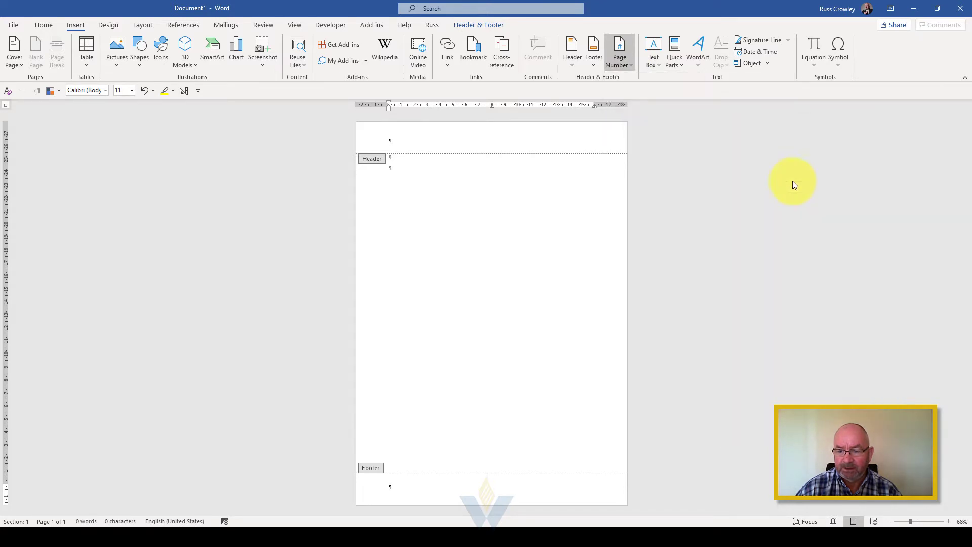
click(479, 25)
click(553, 44)
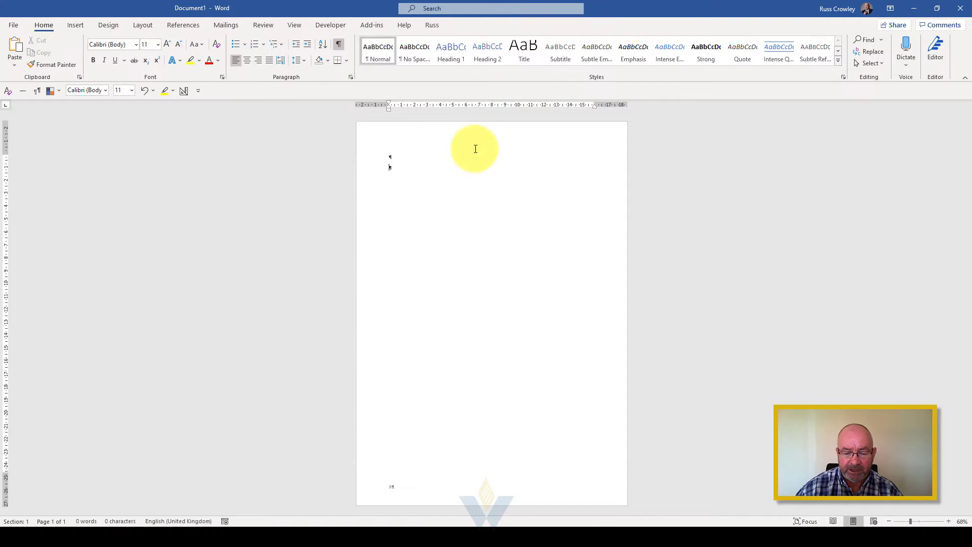
key(ctrl+Return)
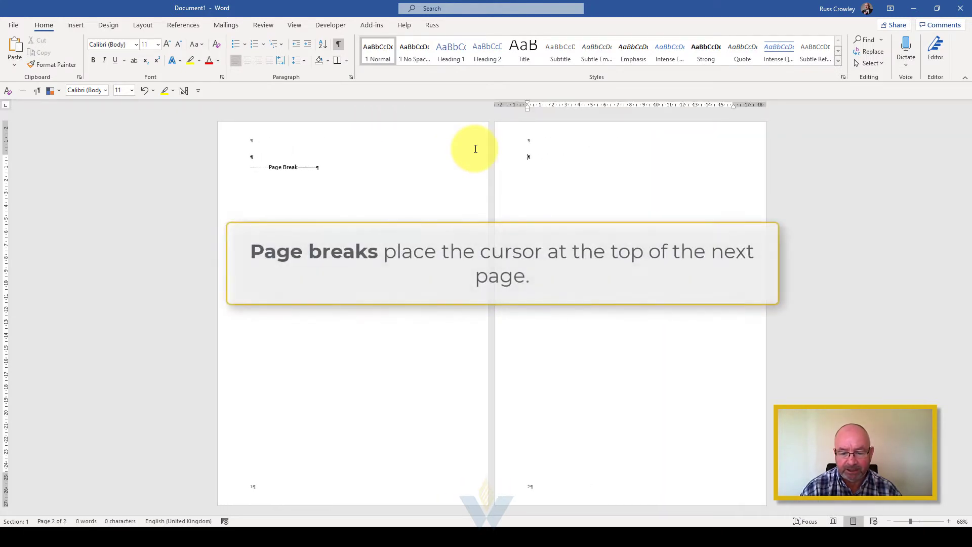
key(ctrl+Return)
key(ctrl+Return)
key(ctrl+Return)
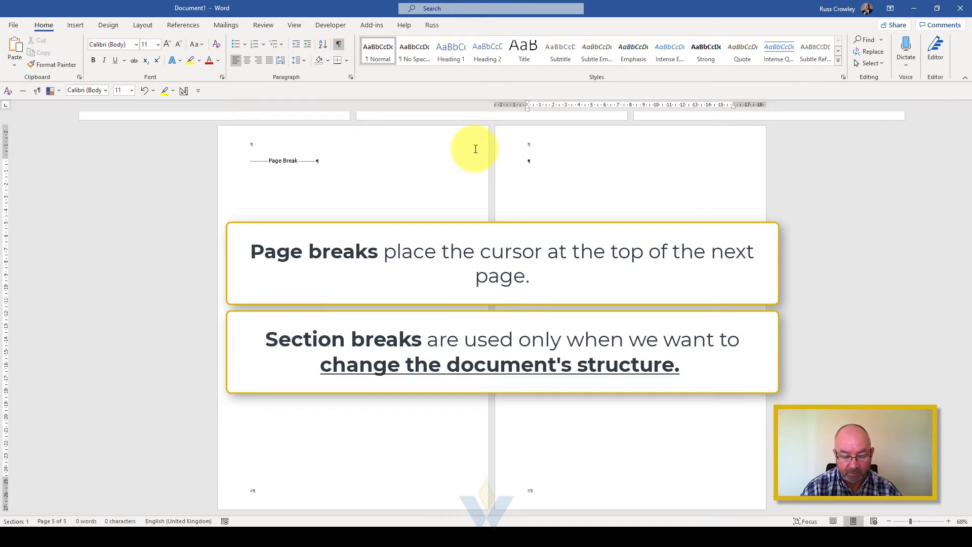
key(ctrl+z)
key(ctrl+z)
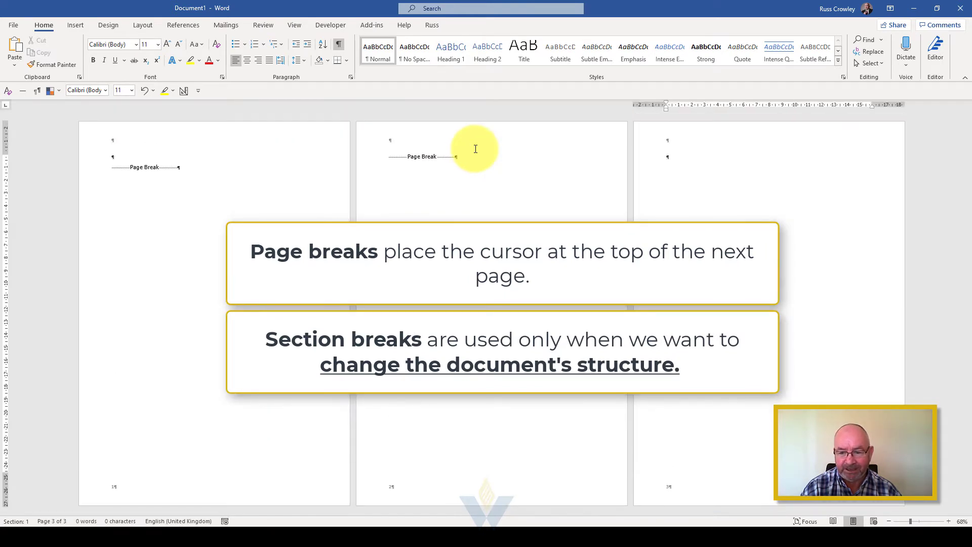
key(ctrl+z)
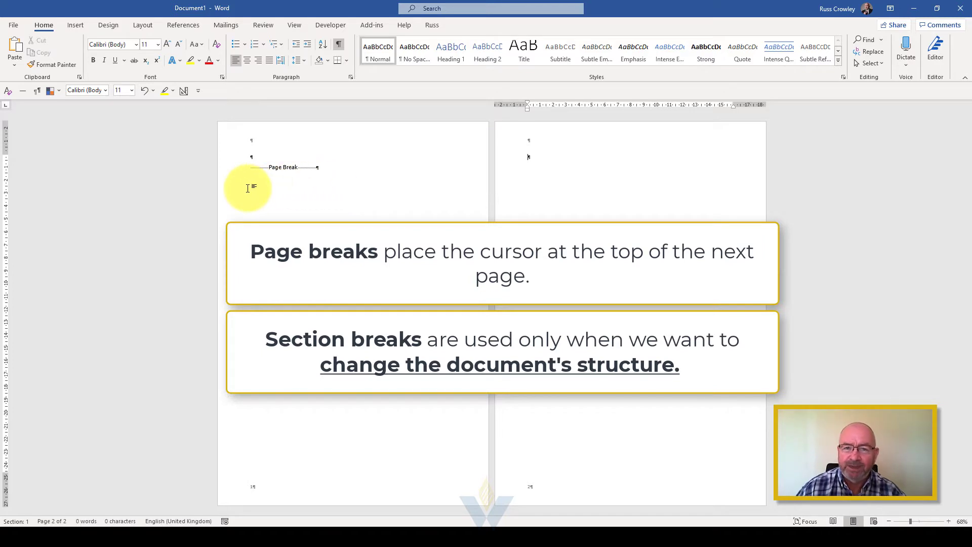
click(254, 158)
key(Delete)
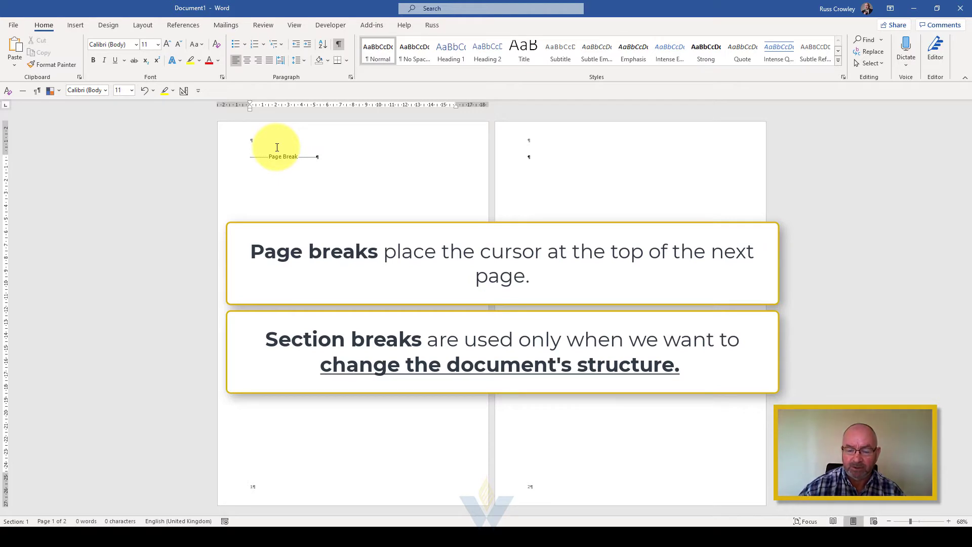
key(Delete)
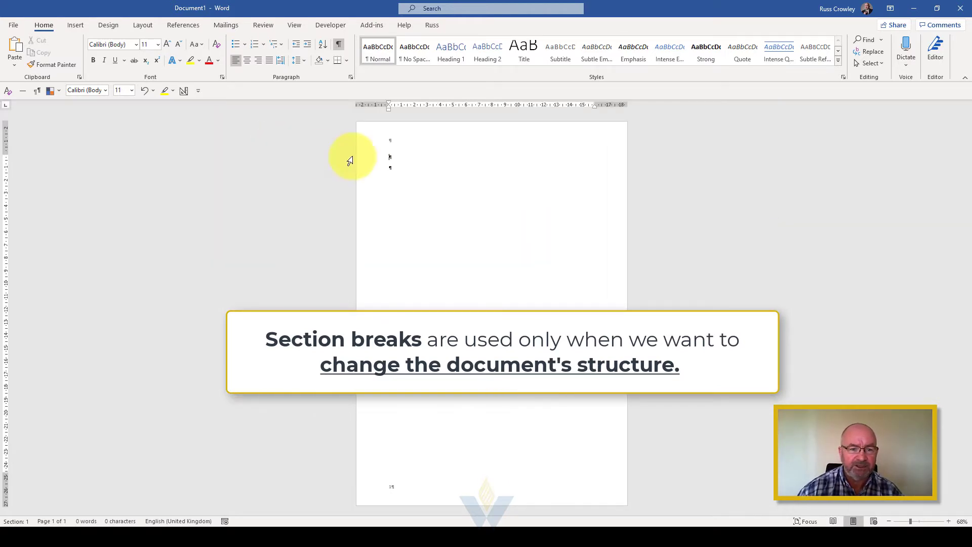
- Insert a Layout Next Page section break on the third line and add an empty paragraph above it
double_click(408, 178)
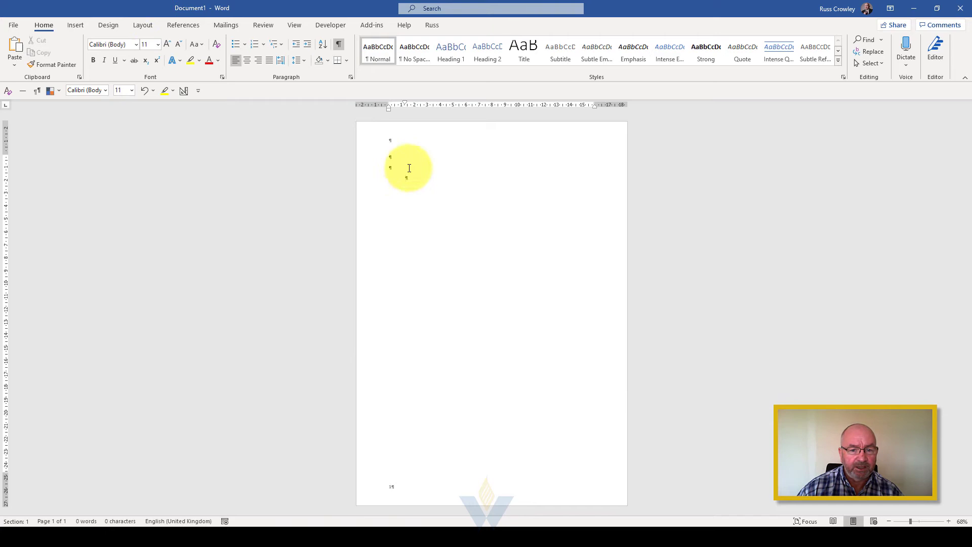
click(409, 168)
click(78, 23)
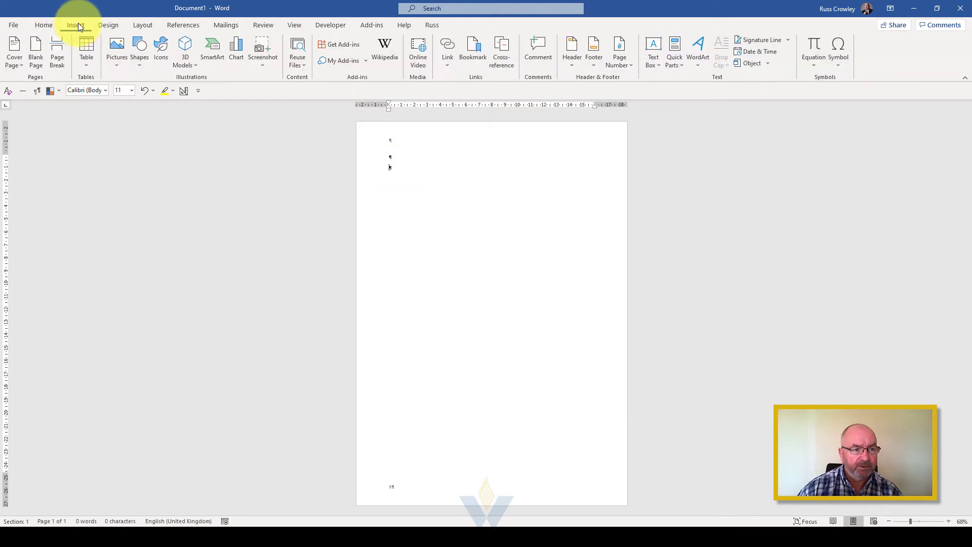
click(137, 25)
click(130, 40)
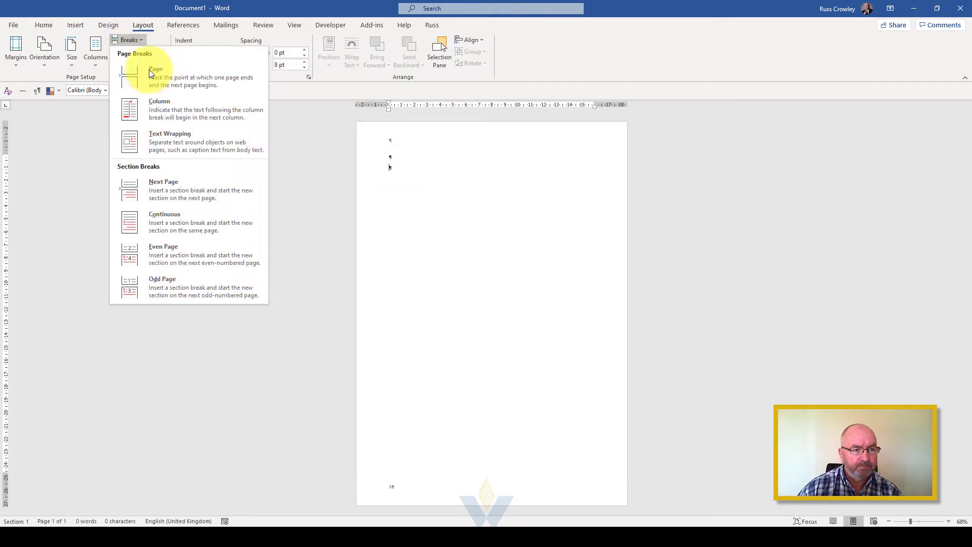
click(184, 189)
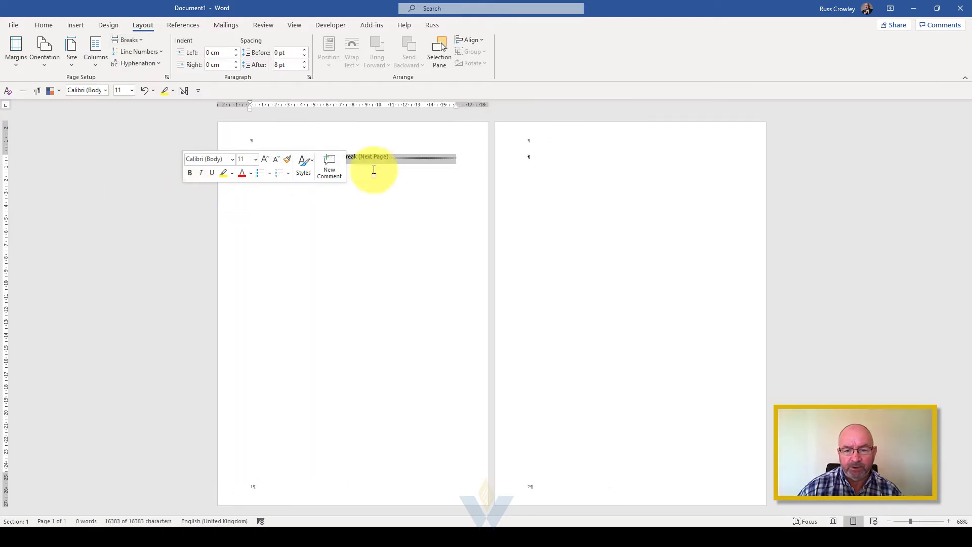
click(247, 158)
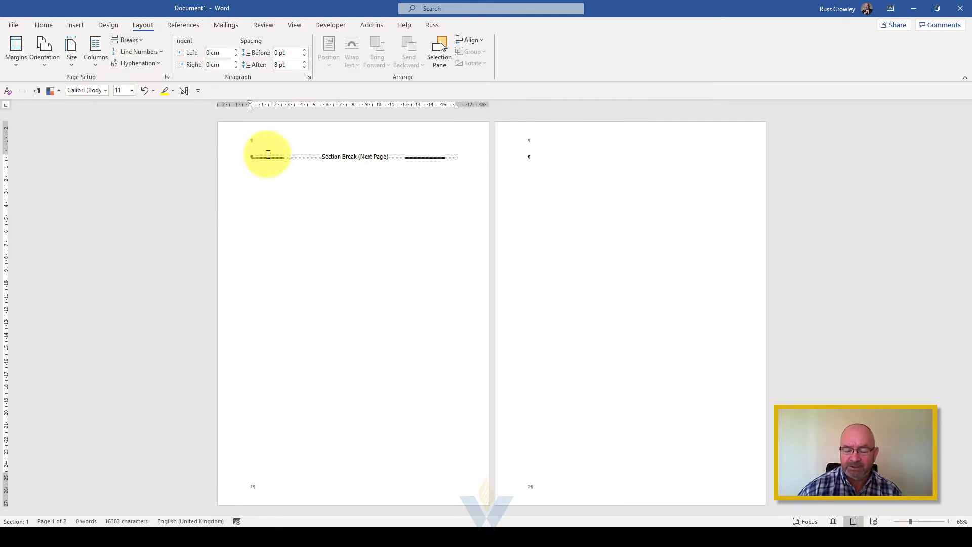
key(Return)
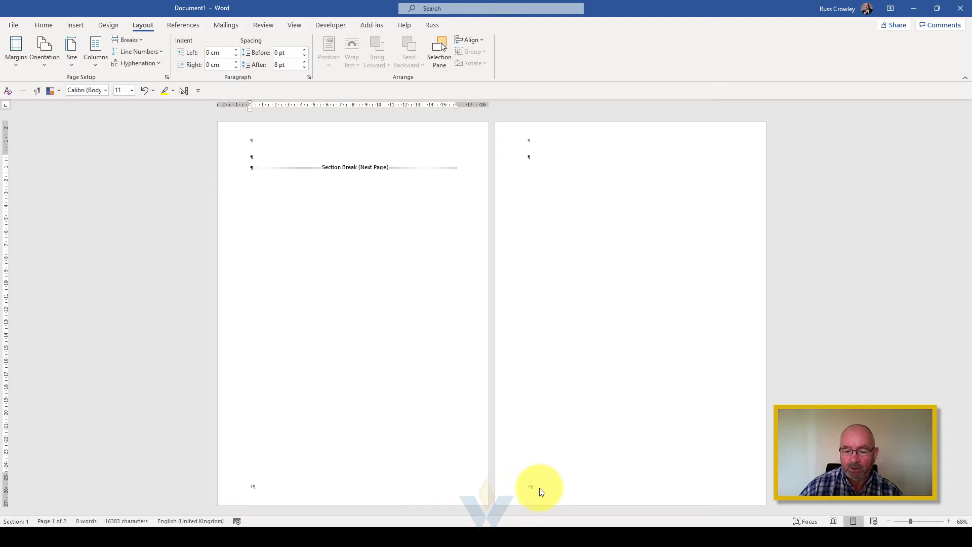
- Turn off Link to Previous for the page 2 footer and clear its page number
double_click(536, 494)
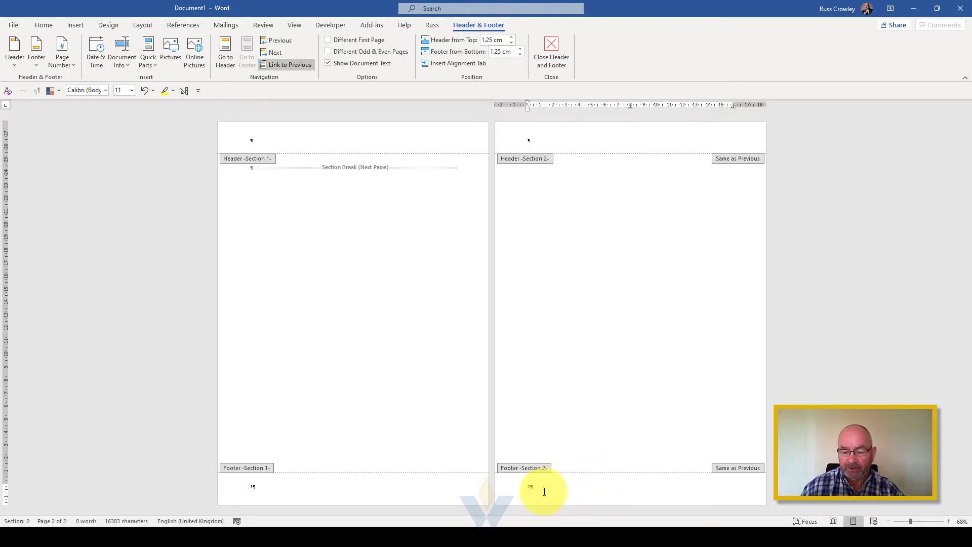
click(279, 66)
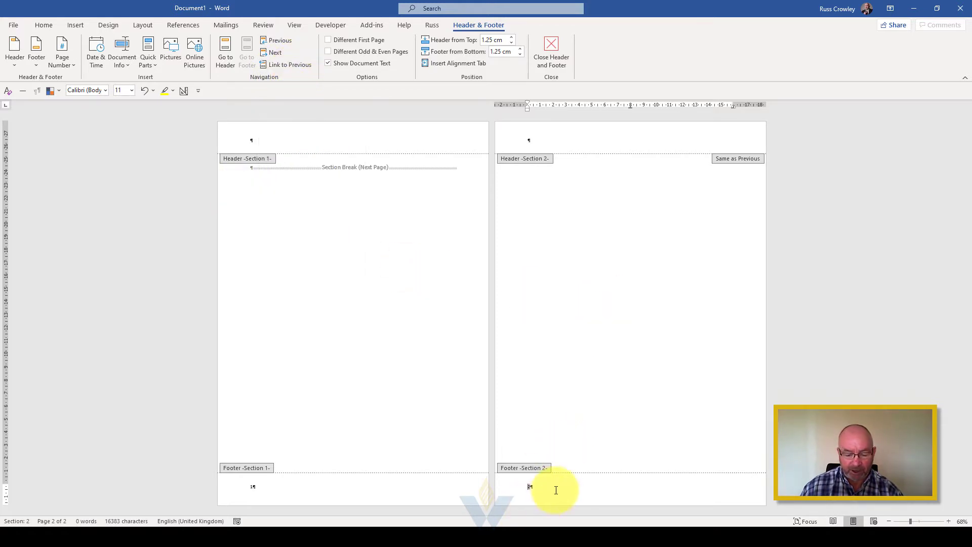
text(r32r3r3)
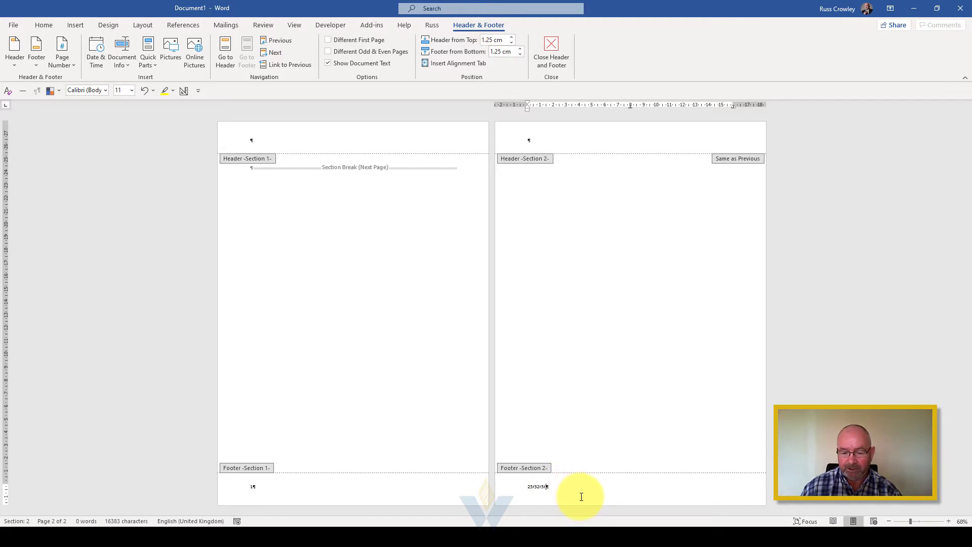
key(BackSpace)
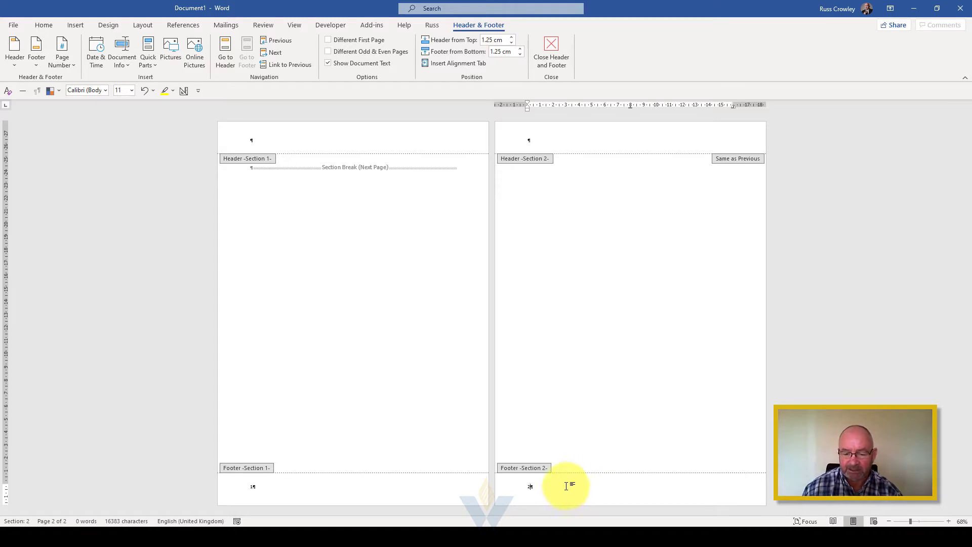
- Format section 2's page numbers as 1, 2, 3 starting at 101, then close the footer
double_click(530, 486)
right_click(529, 489)
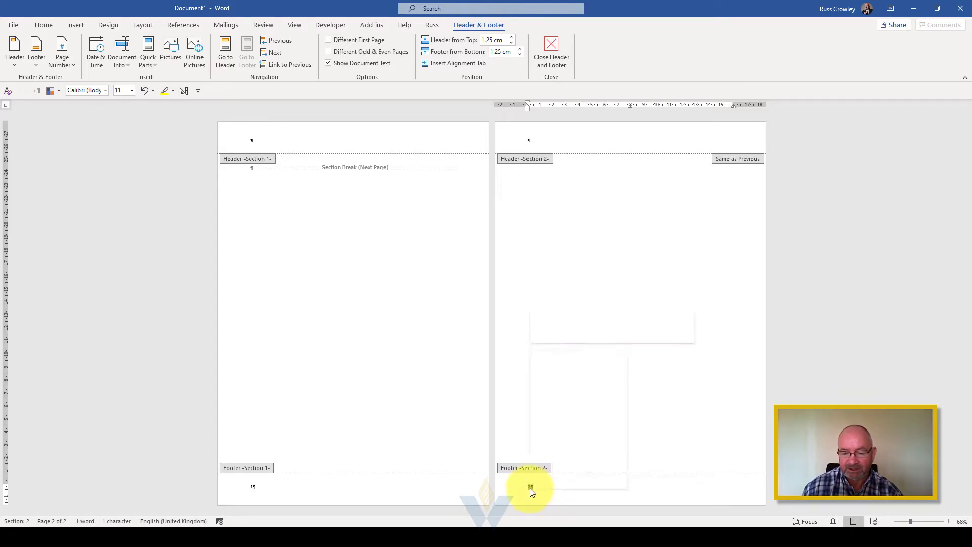
click(567, 461)
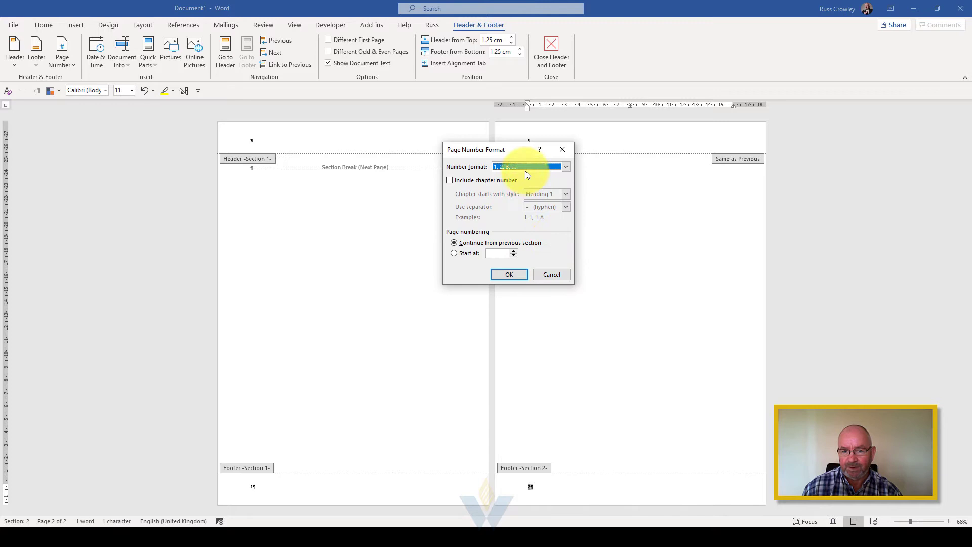
click(525, 166)
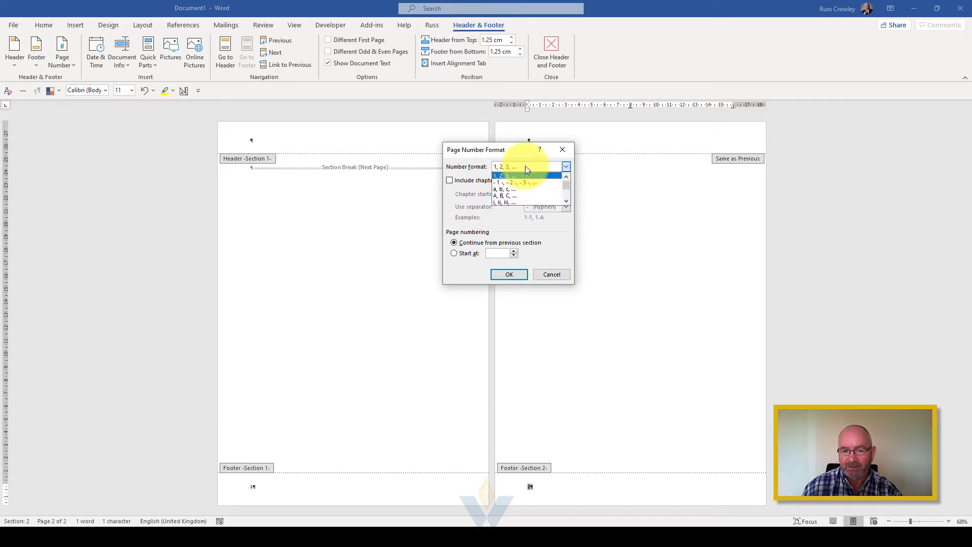
click(483, 185)
click(466, 253)
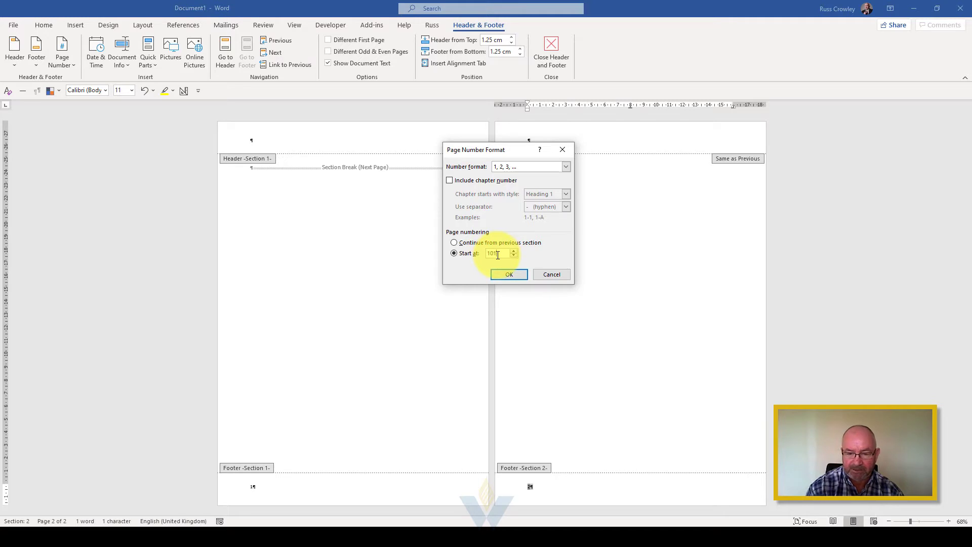
click(508, 274)
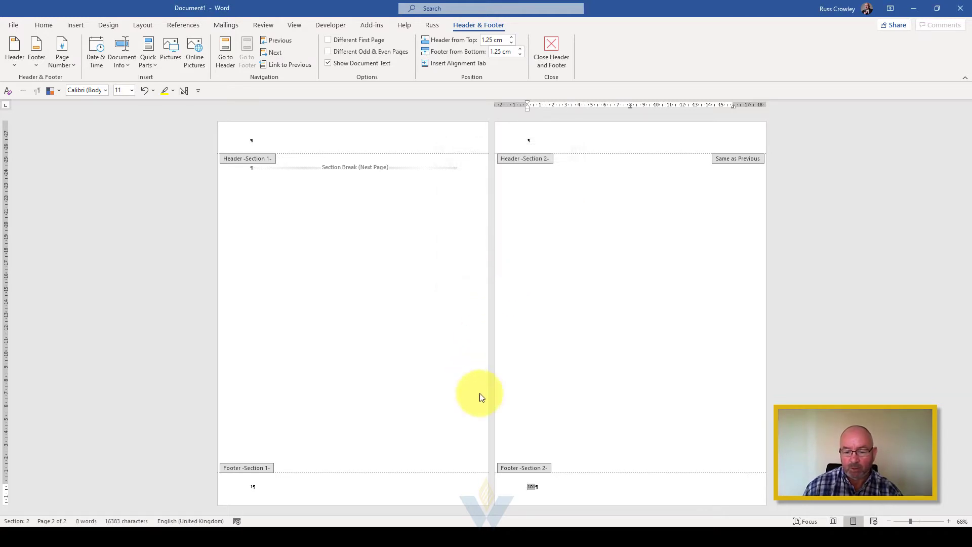
click(558, 47)
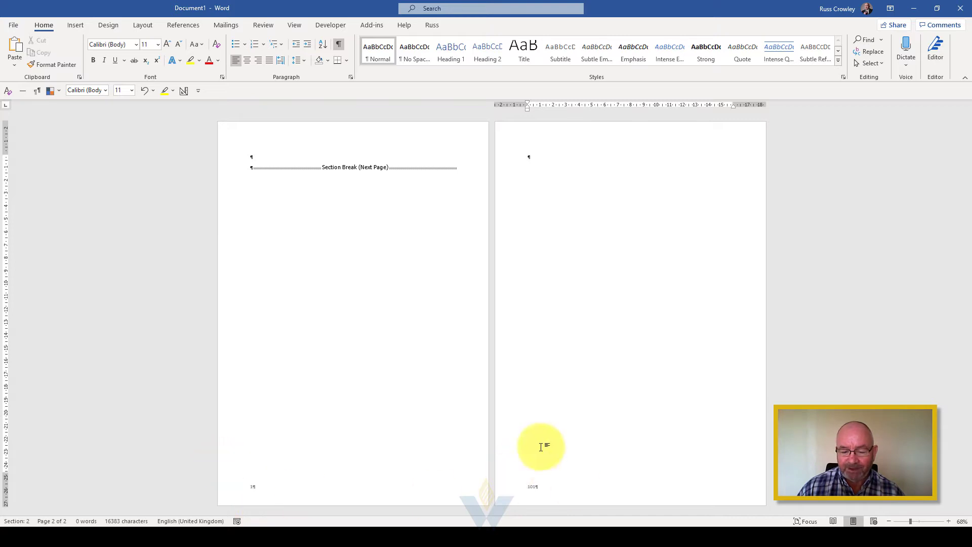
- Jump to page 2 with Ctrl+G Go To, then close Find and Replace
key(ctrl+g)
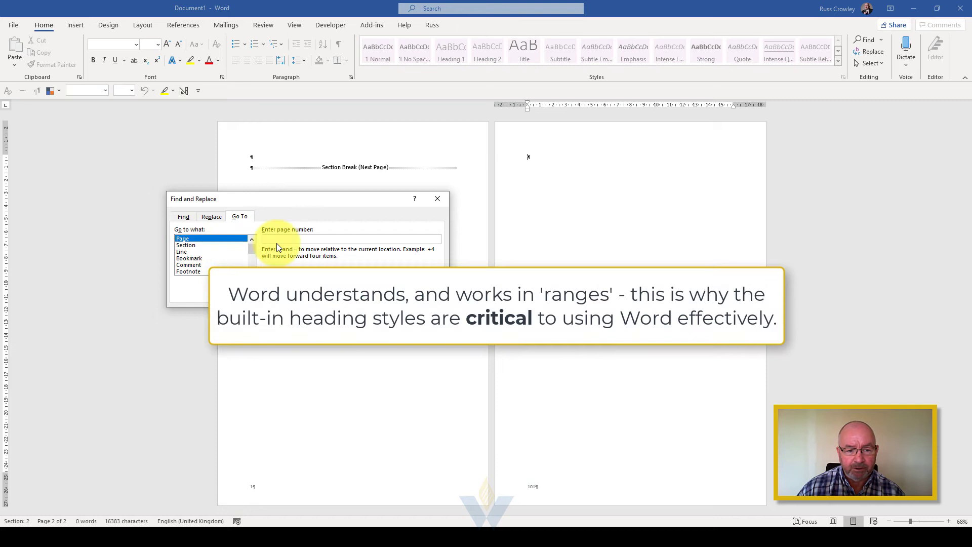
text(2)
key(Escape)
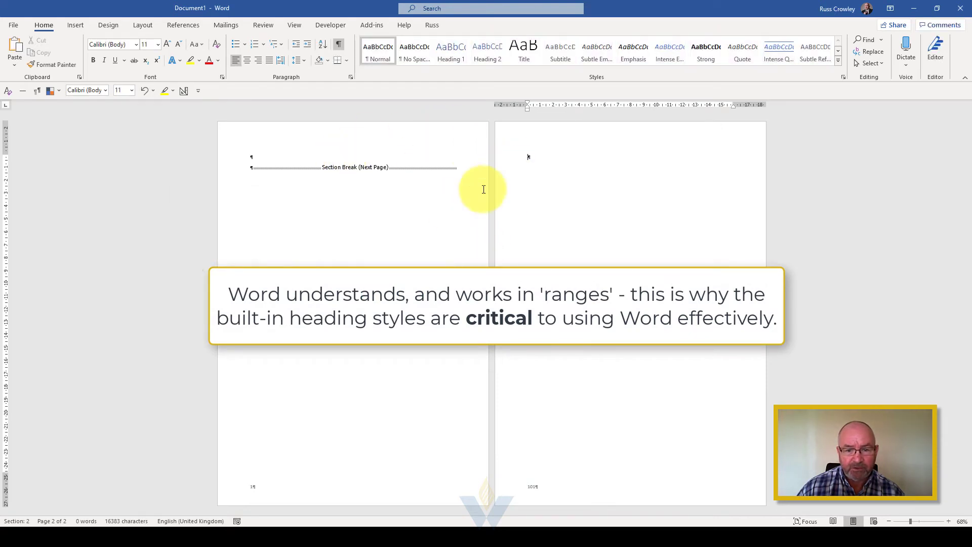
click(298, 152)
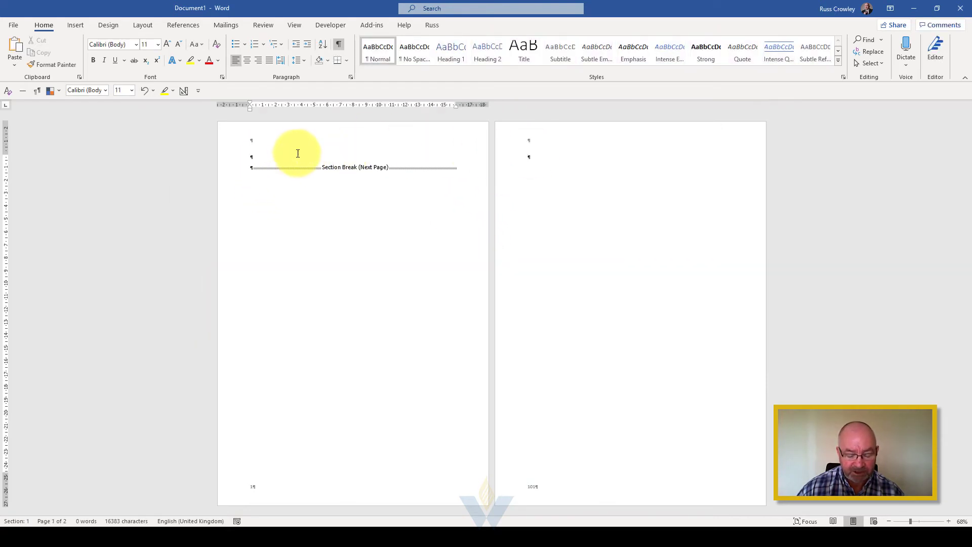
key(ctrl+g)
text(2)
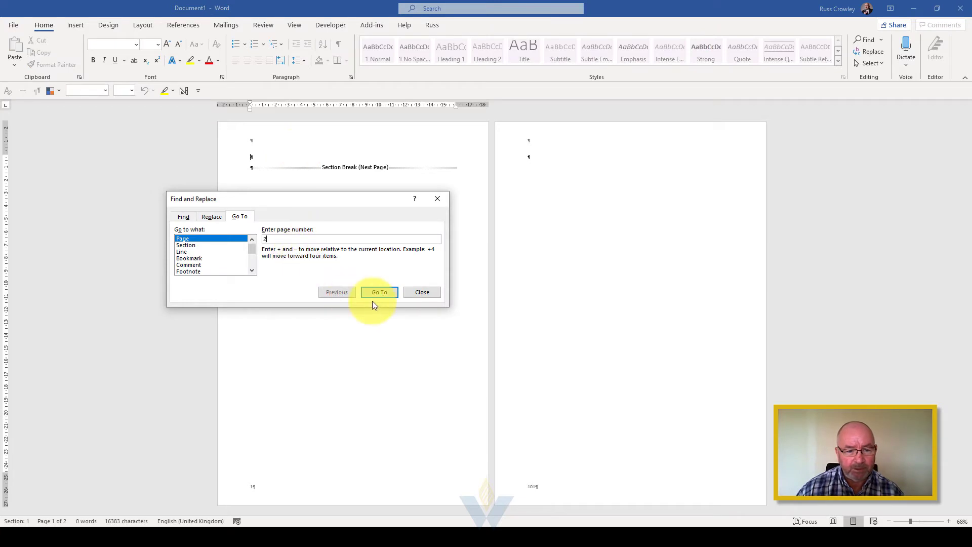
click(380, 292)
click(422, 292)
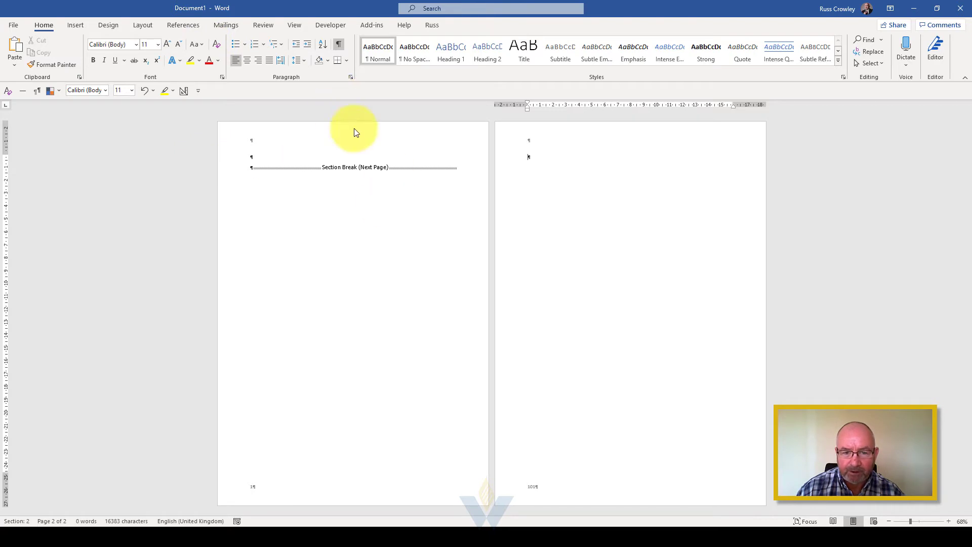
- Type 'Page 1' as a Heading 1, then generate four sample paragraphs with =rand(4,4)
click(266, 157)
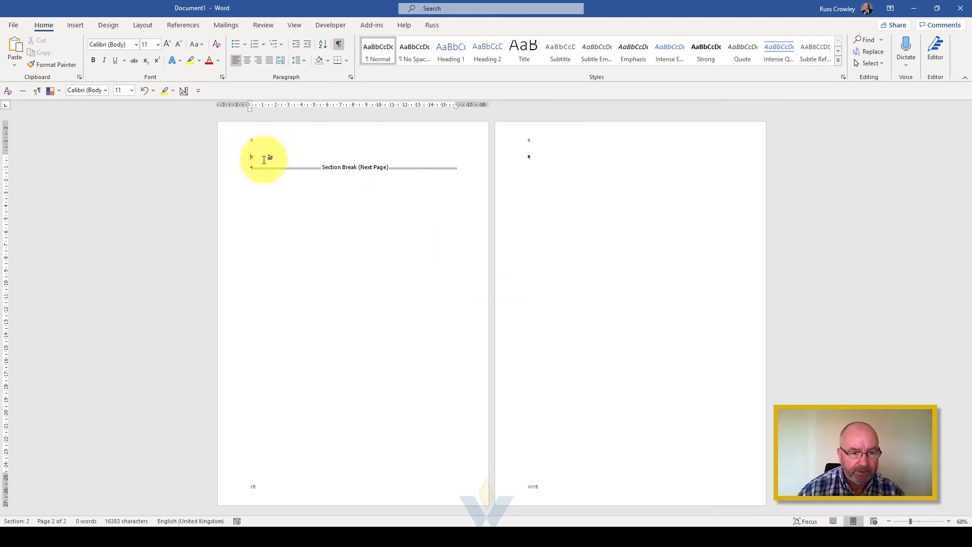
text(Page 1)
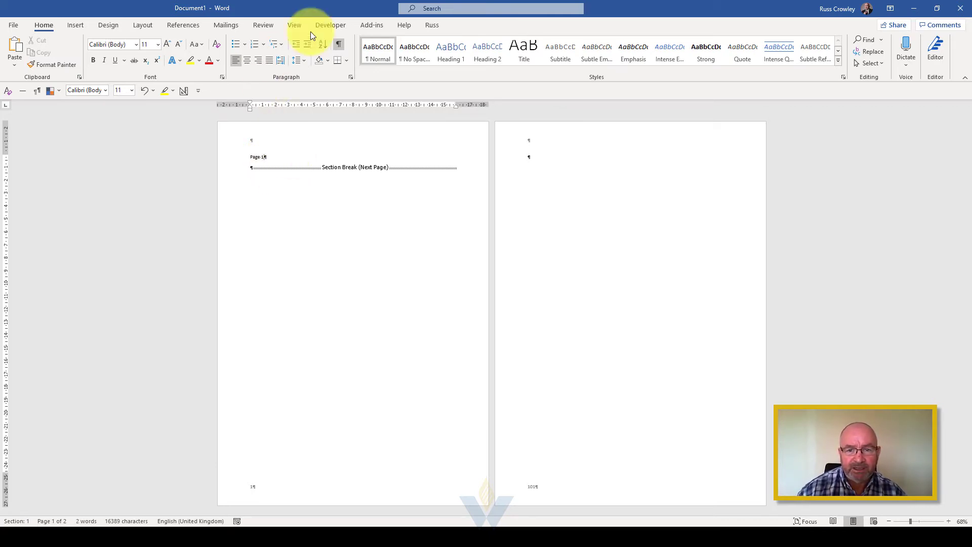
click(449, 48)
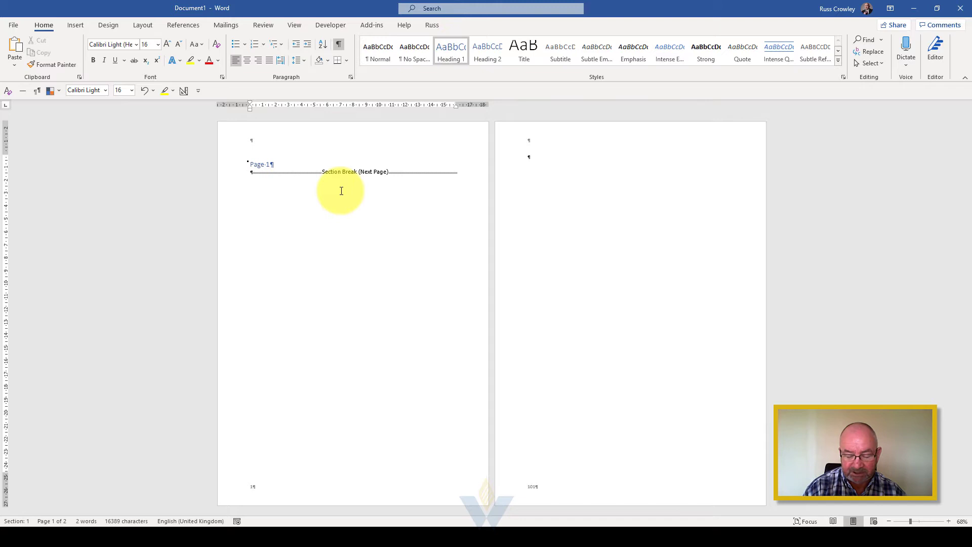
key(Return)
text(=rand()
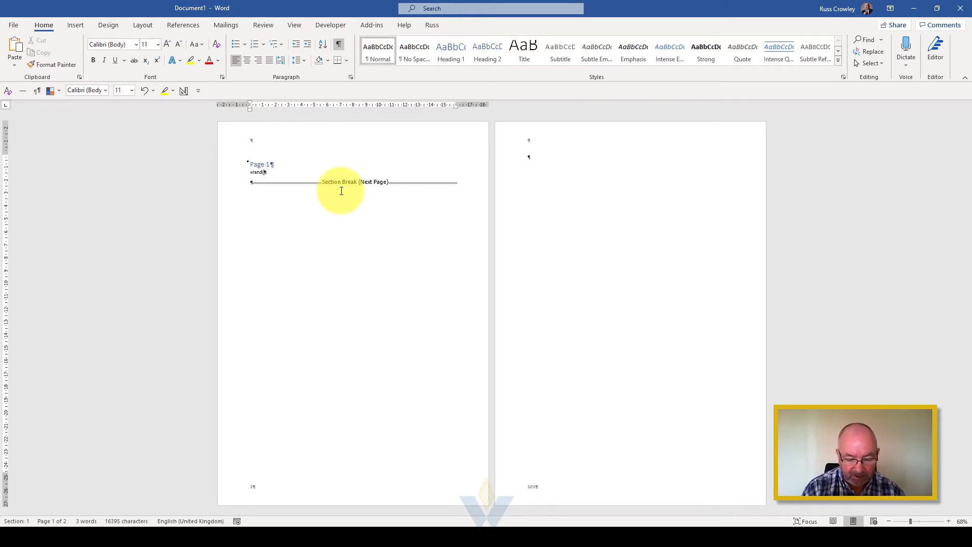
text(4,)
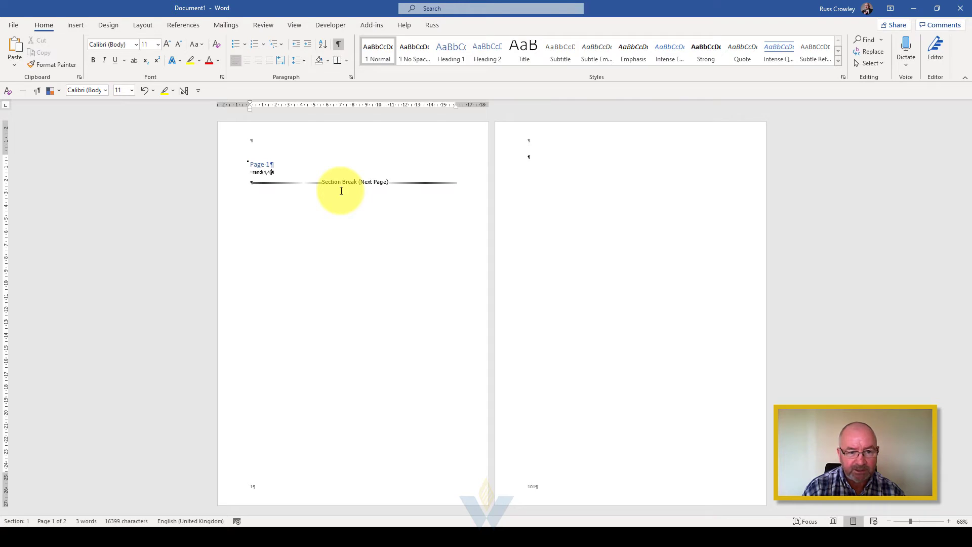
text(4))
key(Return)
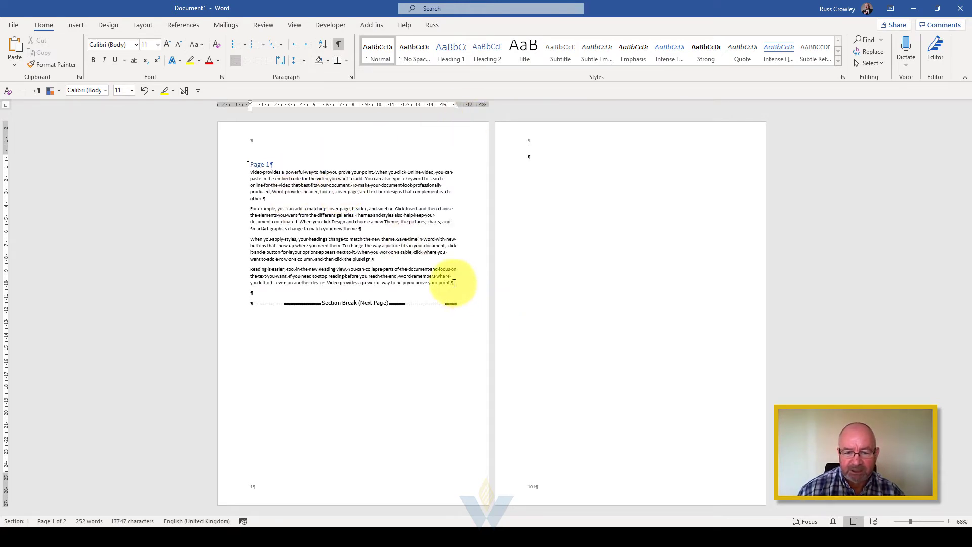
- Drag-select from the 'Page 1' heading to the end of the fourth paragraph
click(436, 276)
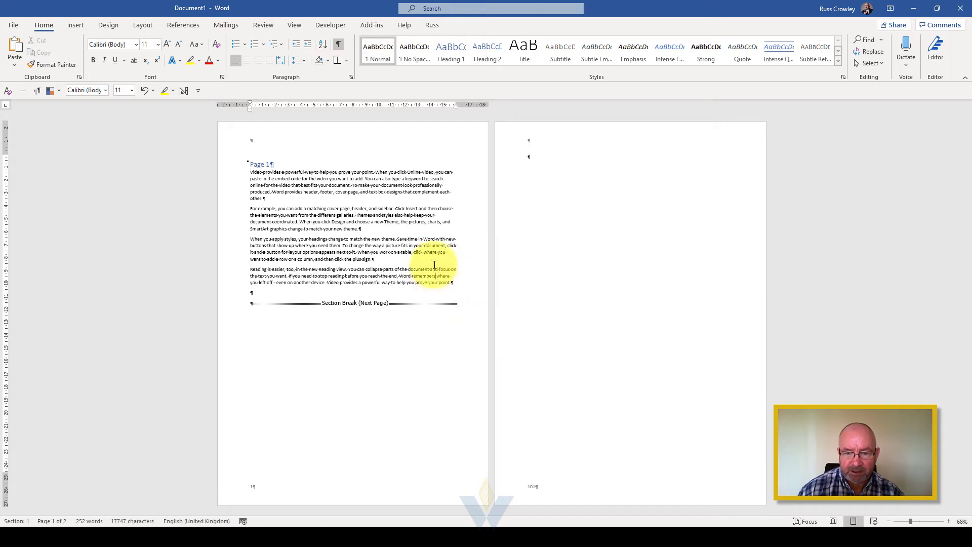
click(282, 191)
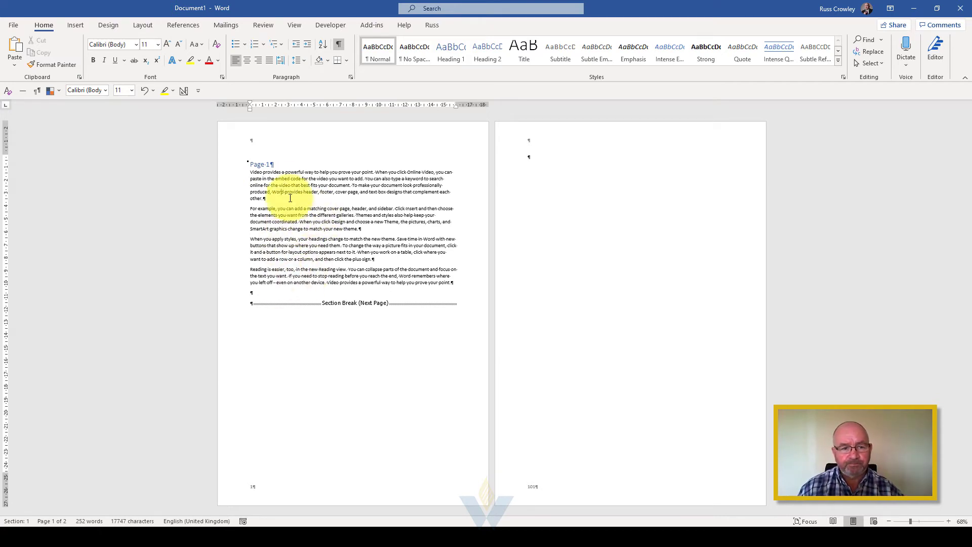
drag(254, 163, 453, 281)
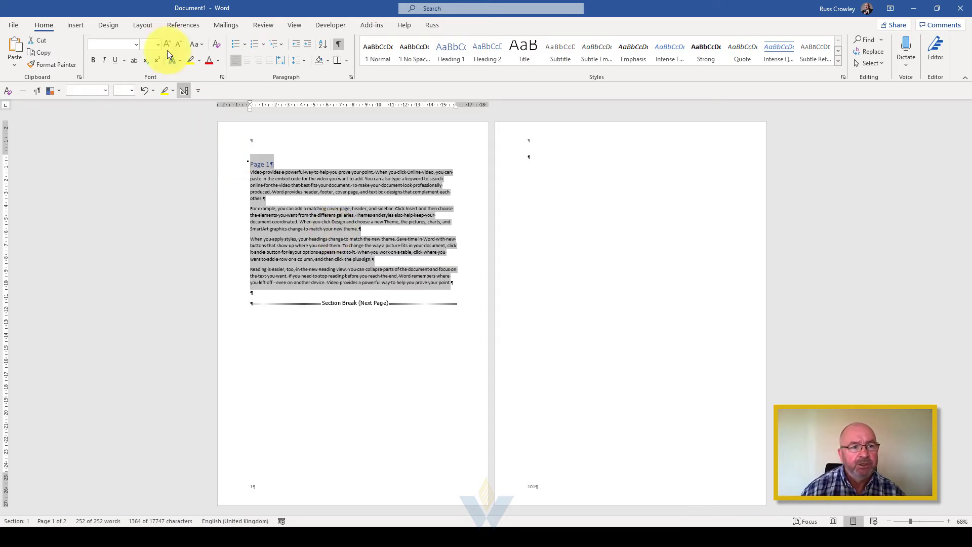
- Add the selected page 1 text as a bookmark named page_01 via Insert > Bookmark
click(75, 25)
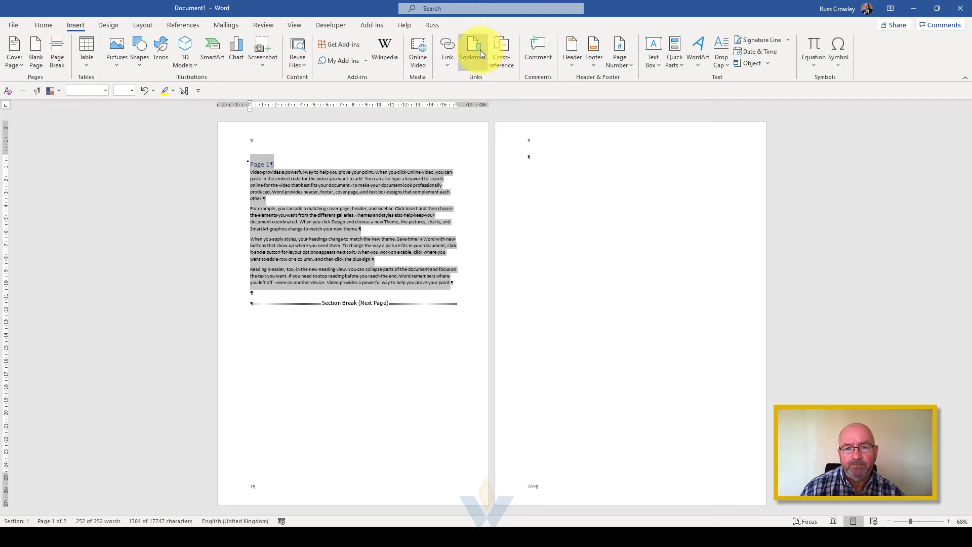
click(476, 51)
text(paG)
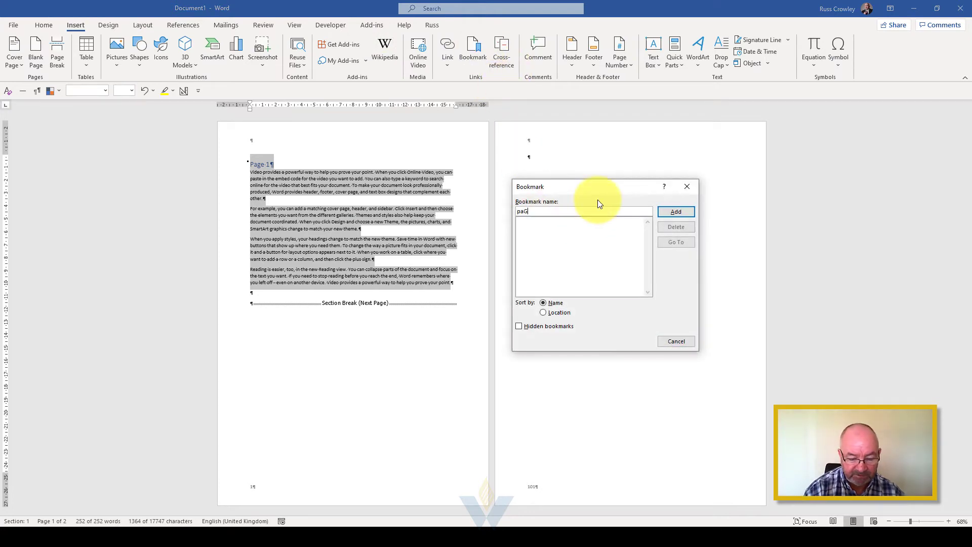
key(BackSpace)
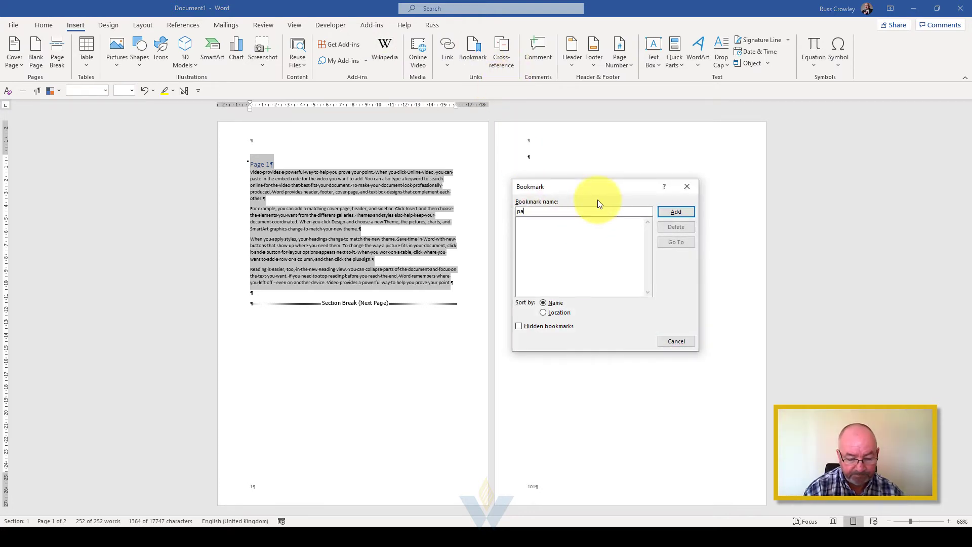
text(ge)
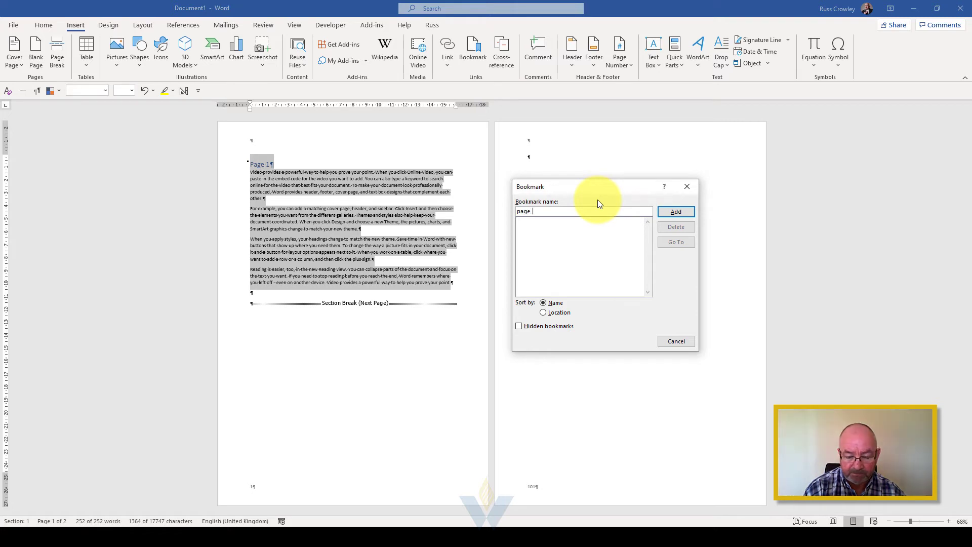
text(_01)
key(BackSpace)
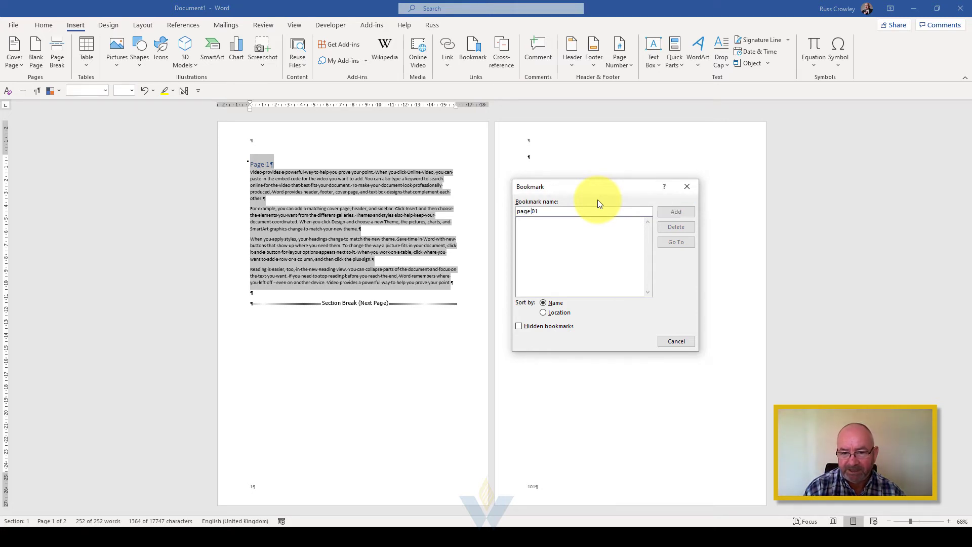
key(BackSpace)
key(BackSpace)
key(BackSpace)
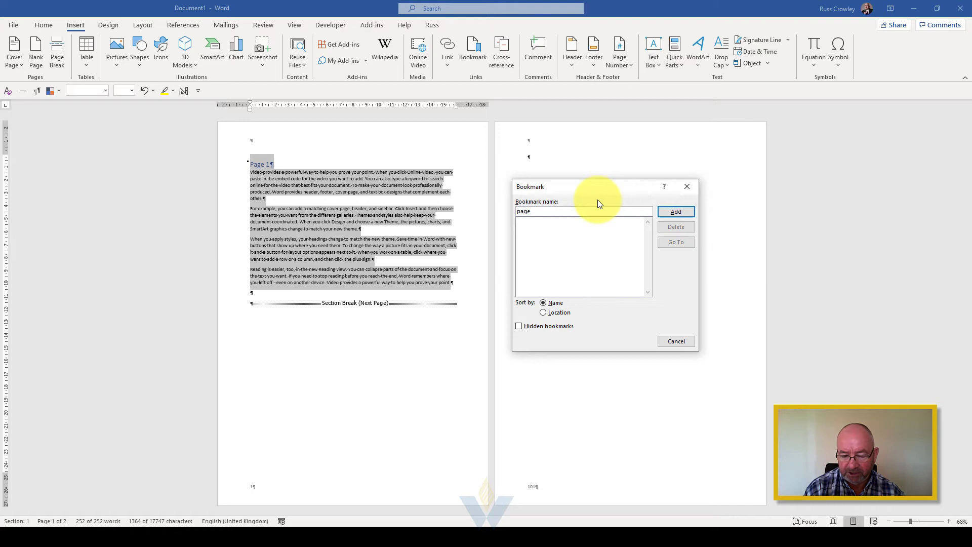
key(Home)
text(1)
key(BackSpace)
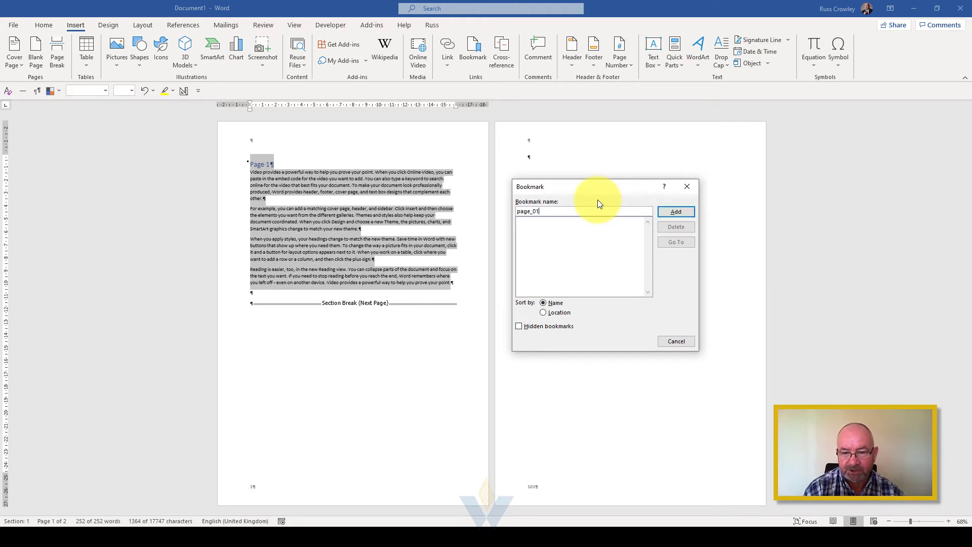
text(-0)
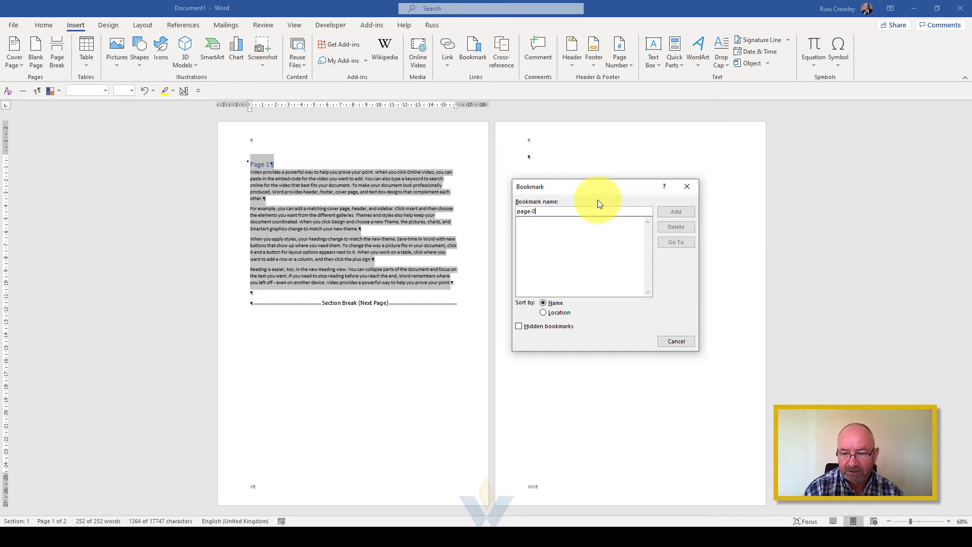
key(BackSpace)
key(BackSpace)
text(_01)
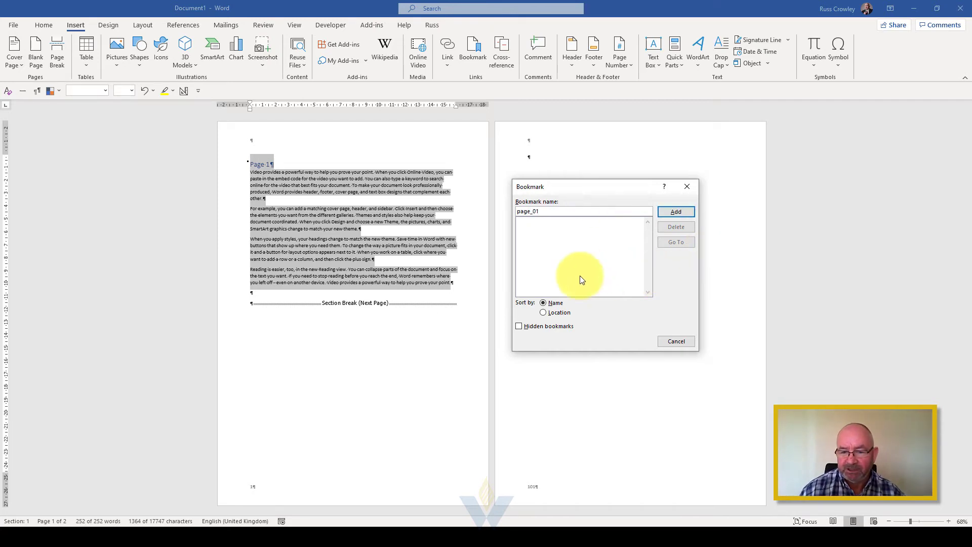
click(676, 212)
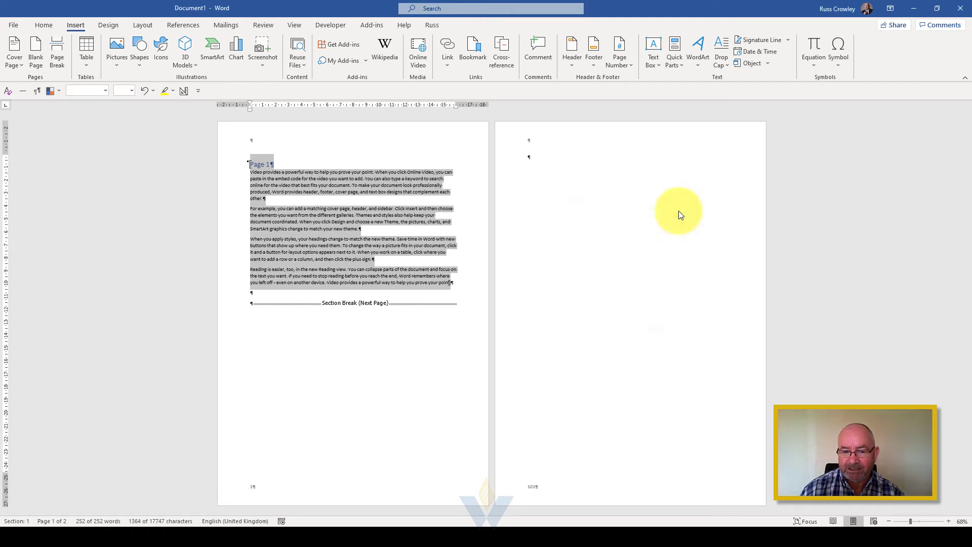
- Turn off Show bookmarks on the custom tab to hide the bookmark brackets
click(250, 172)
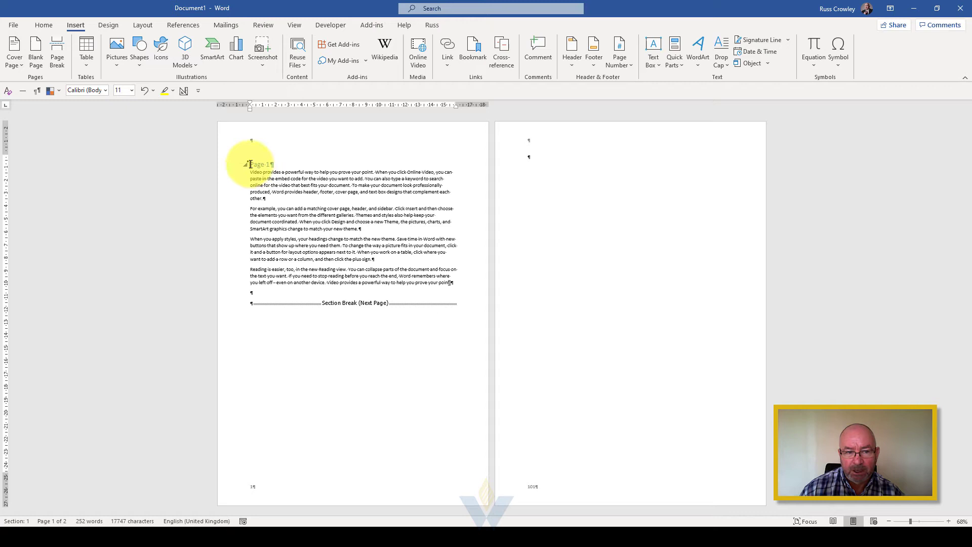
click(251, 164)
click(431, 25)
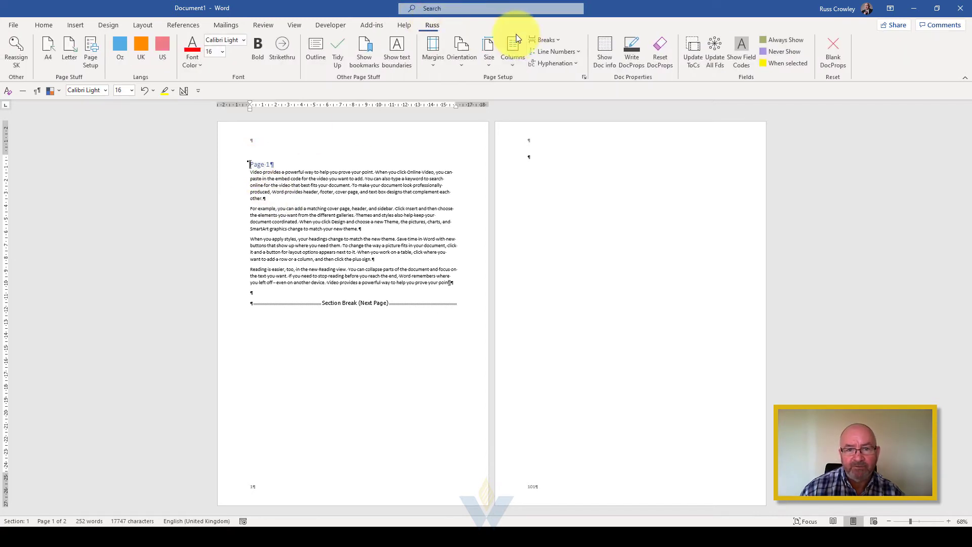
click(367, 52)
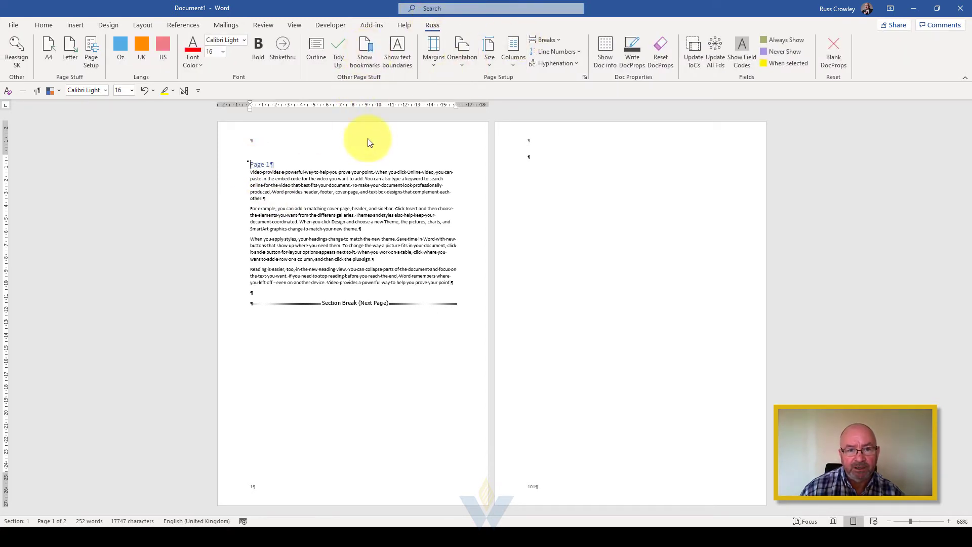
- Type a short placeholder line ending 'text here' below page 1's last paragraph
click(449, 283)
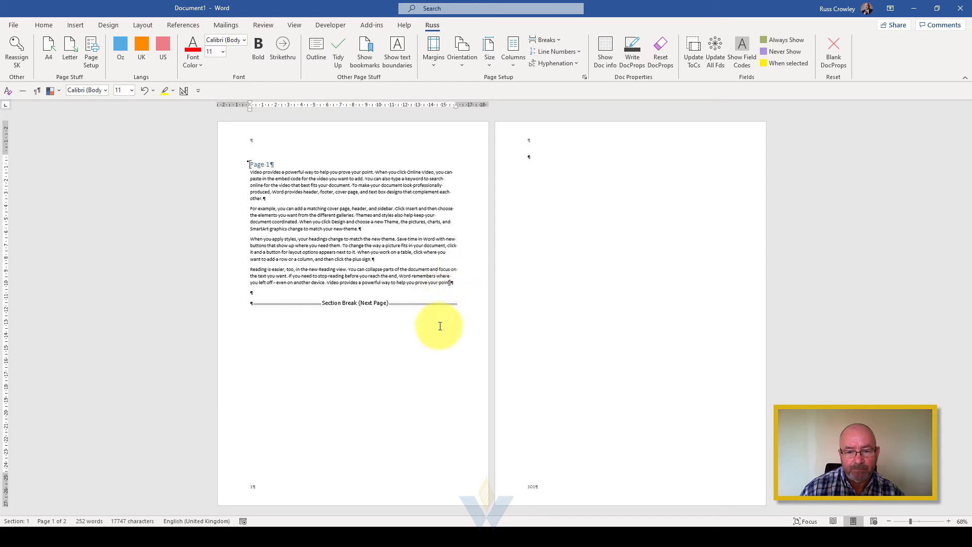
click(251, 293)
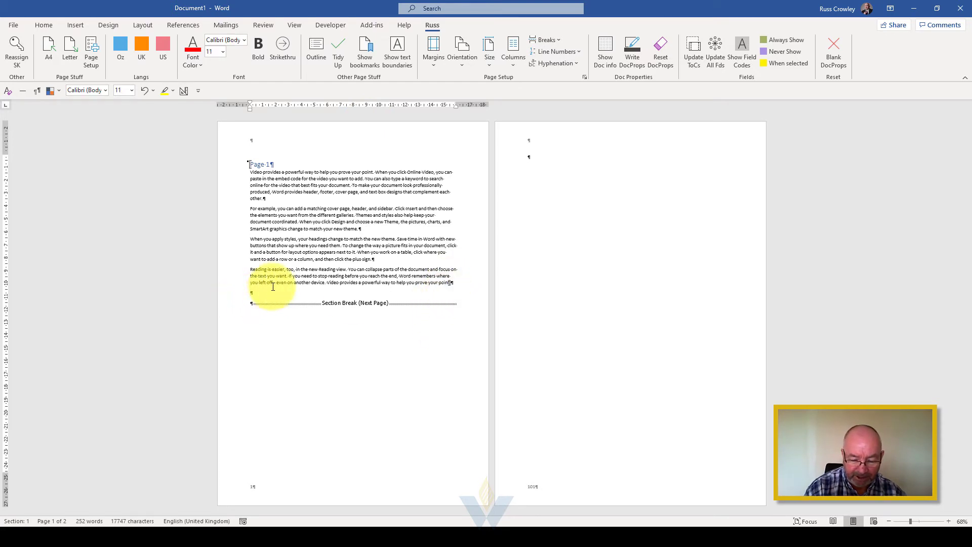
text(Russ to)
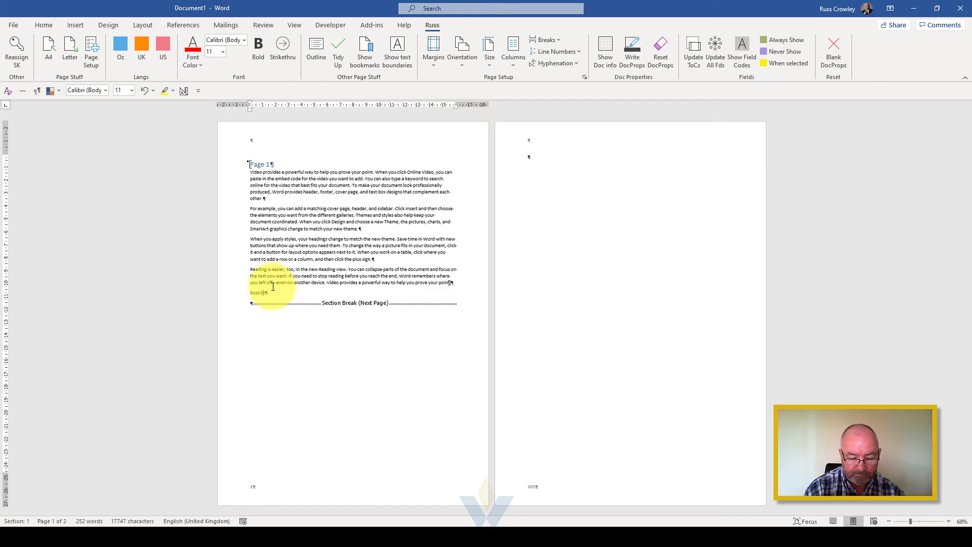
key(BackSpace)
text(ext here.)
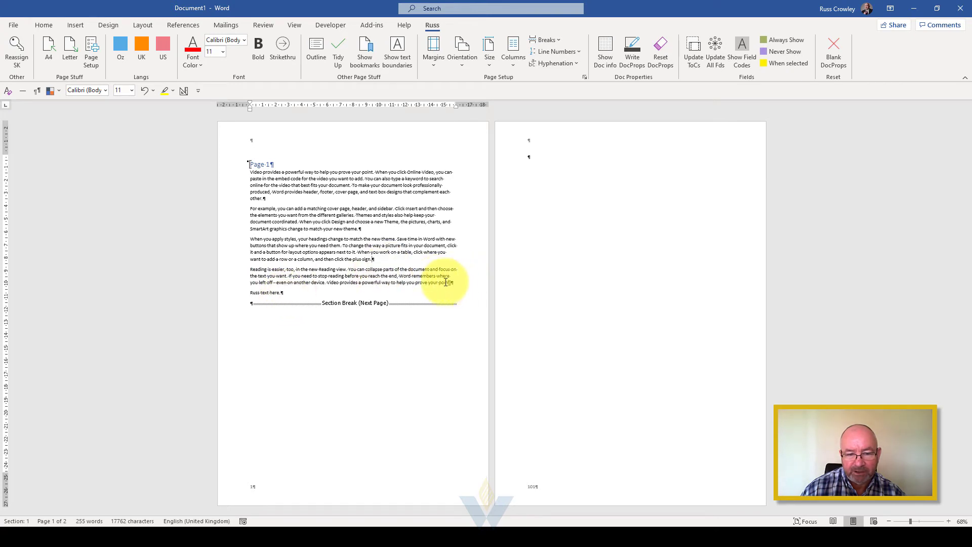
drag(445, 282, 228, 159)
click(307, 208)
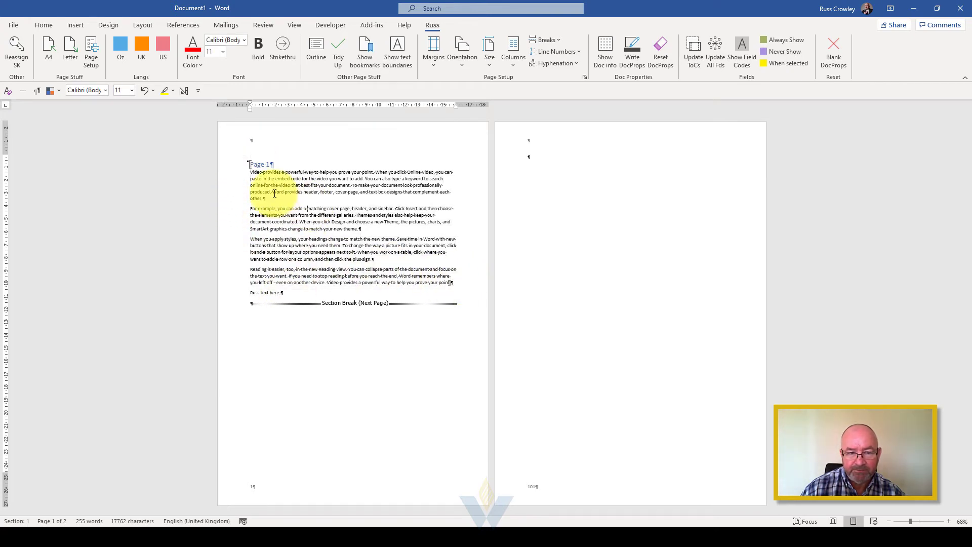
click(413, 282)
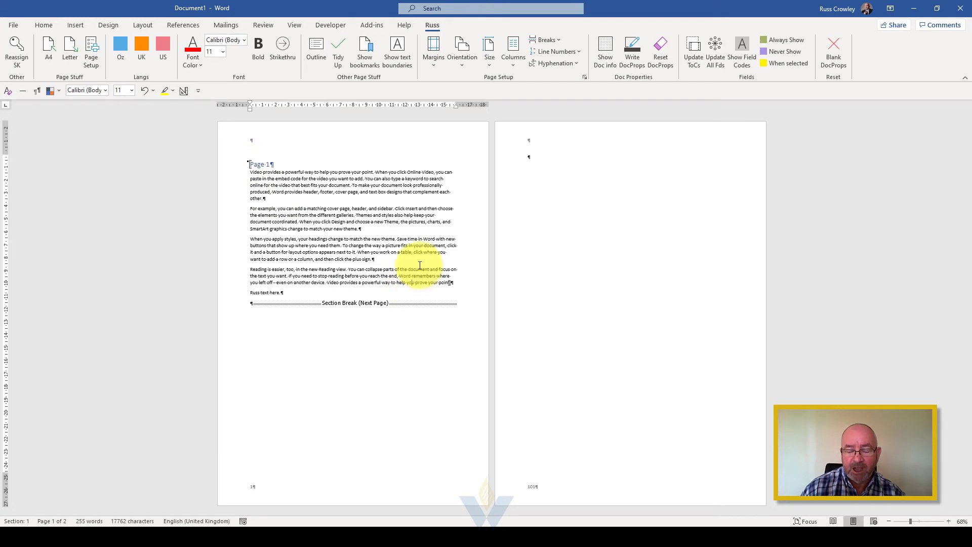
click(539, 154)
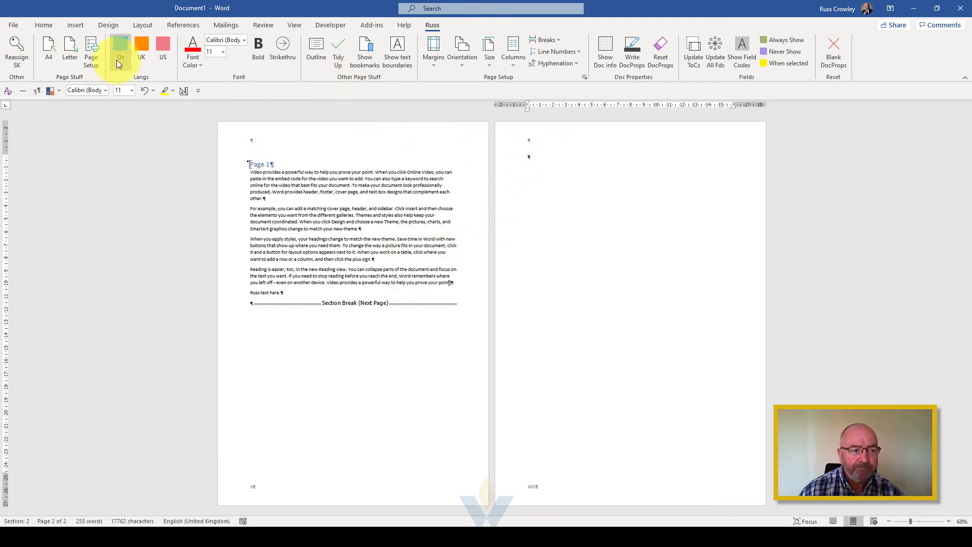
- Insert a Bookmark-type cross-reference showing page_01's bookmark text on page 2
click(81, 25)
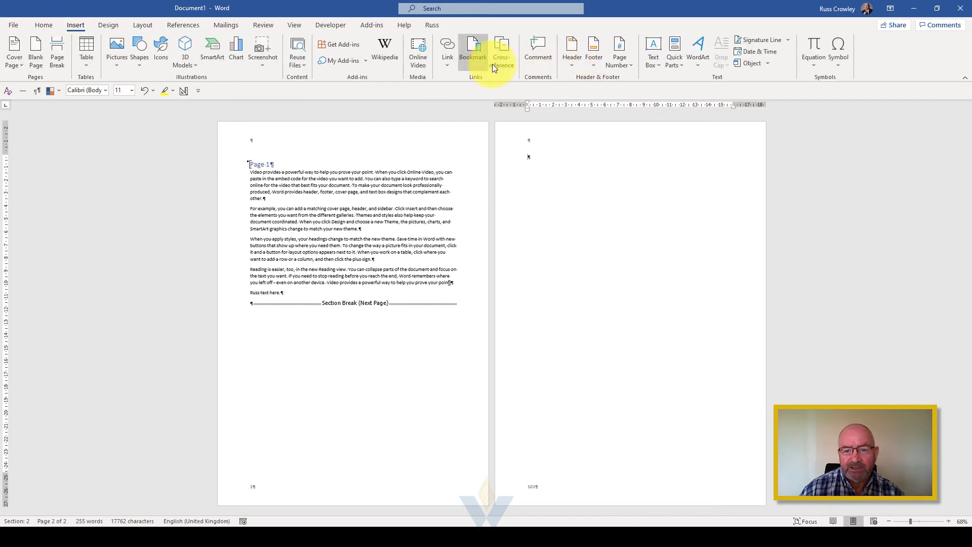
click(503, 56)
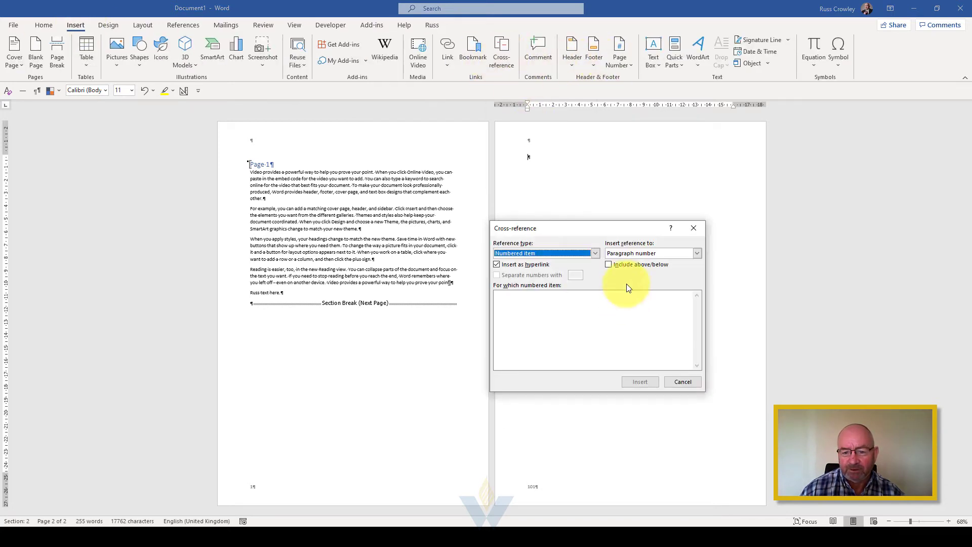
click(596, 253)
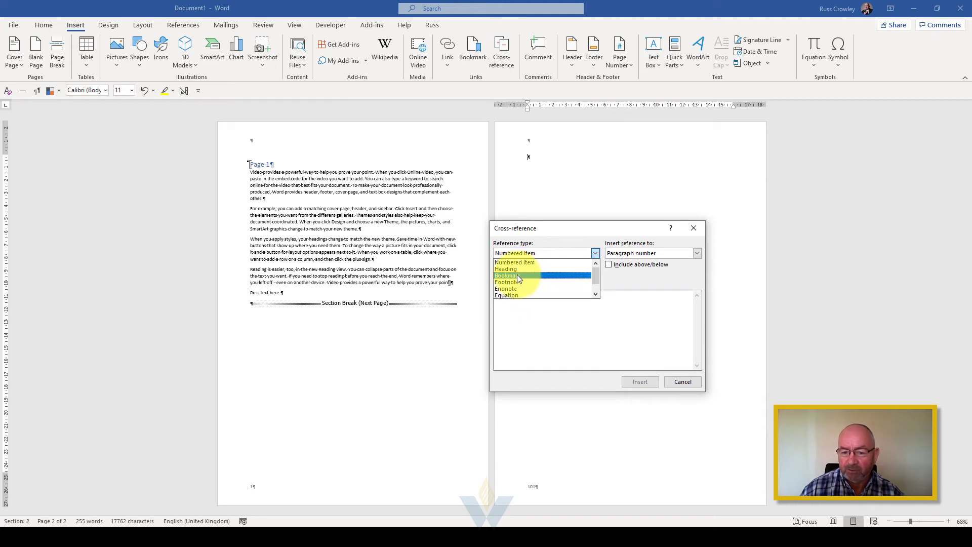
click(517, 275)
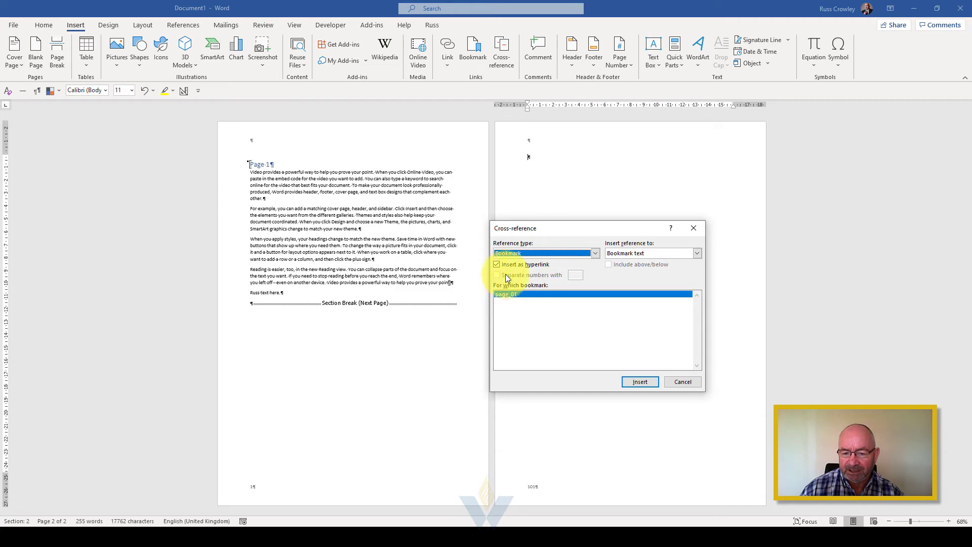
click(524, 265)
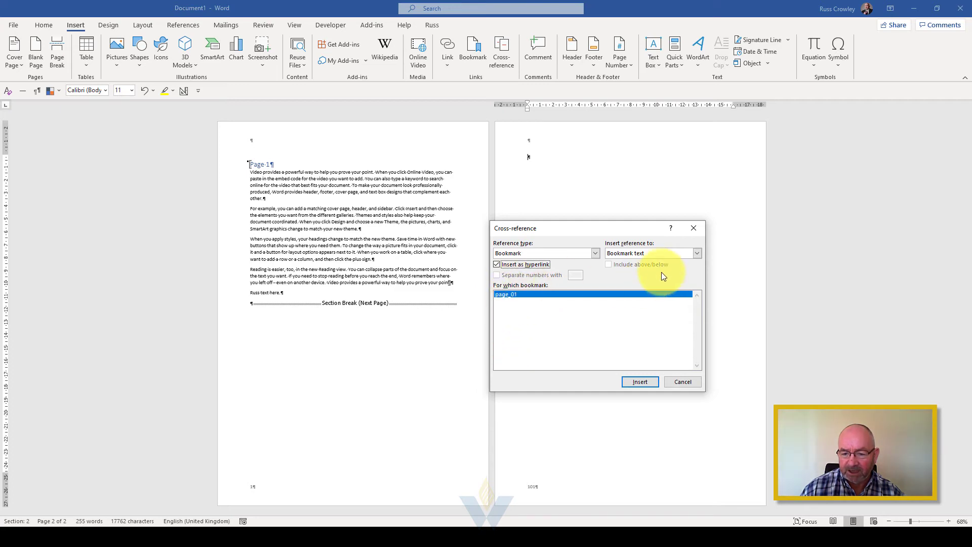
click(659, 252)
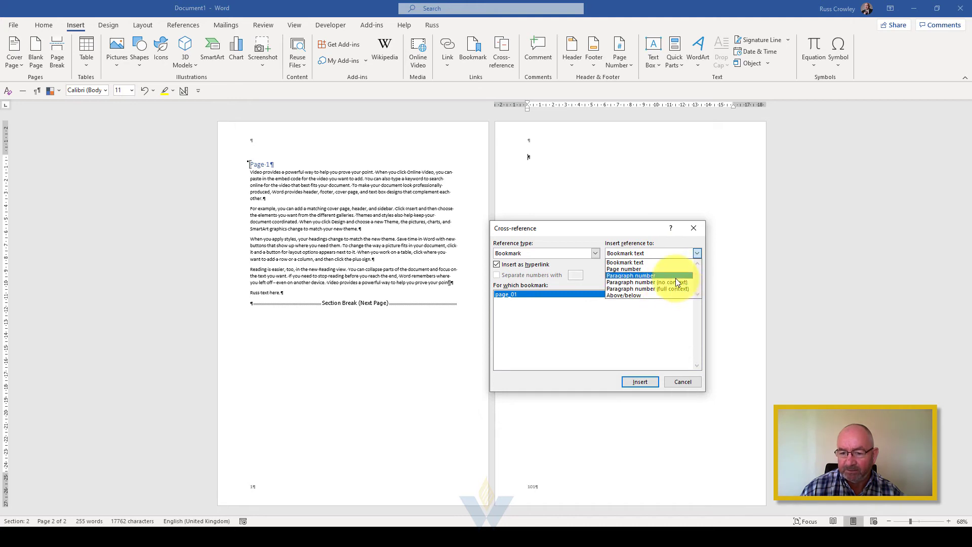
click(645, 262)
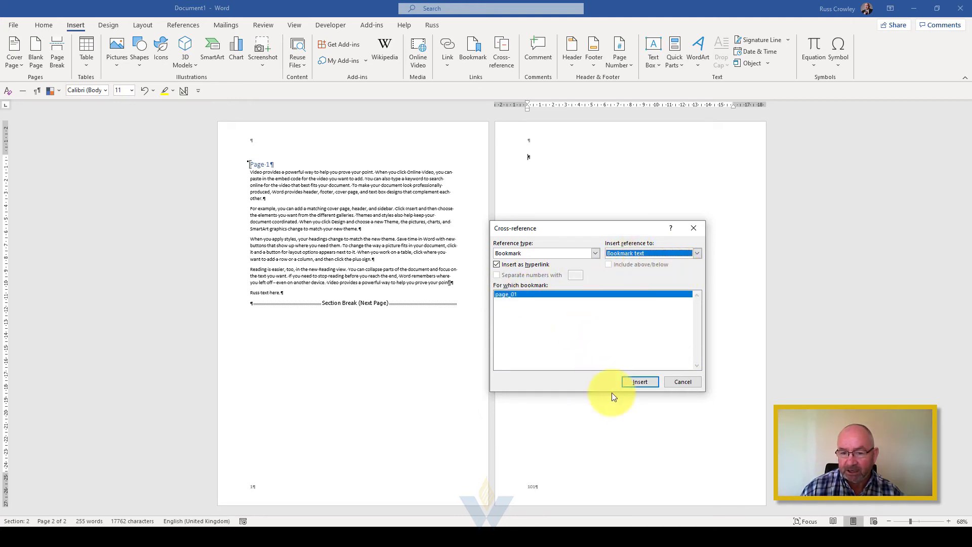
click(639, 382)
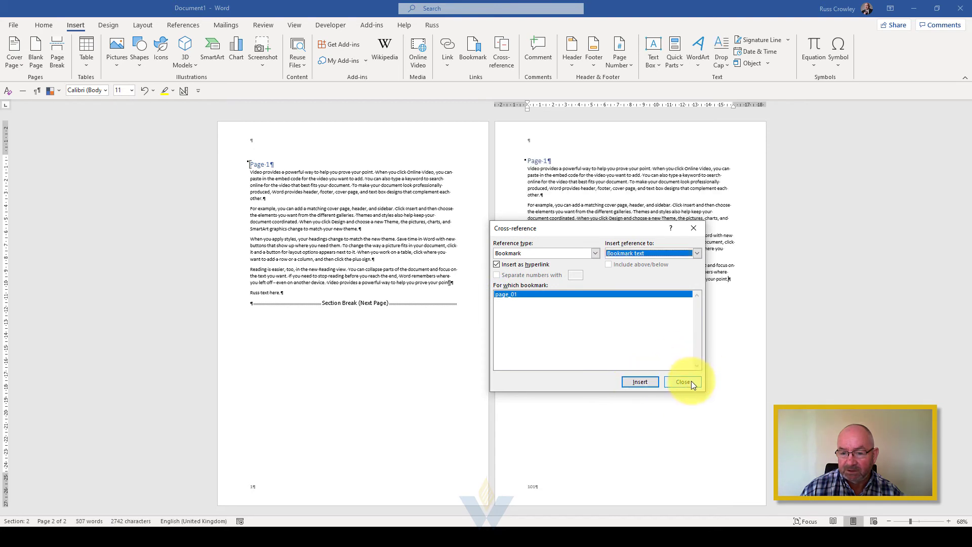
drag(603, 226, 476, 238)
- Switch the cross-reference to show Above/below and close the Cross-reference dialog
click(403, 289)
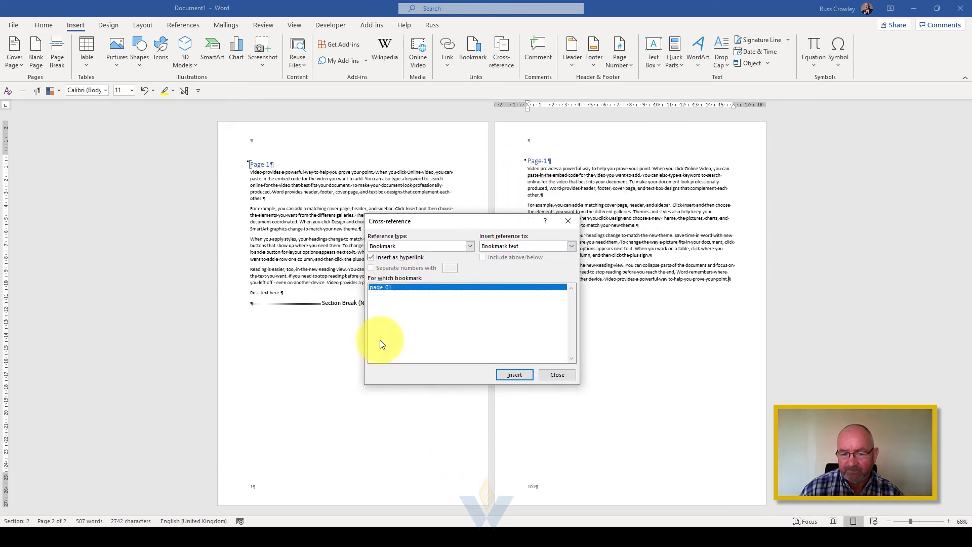
click(511, 247)
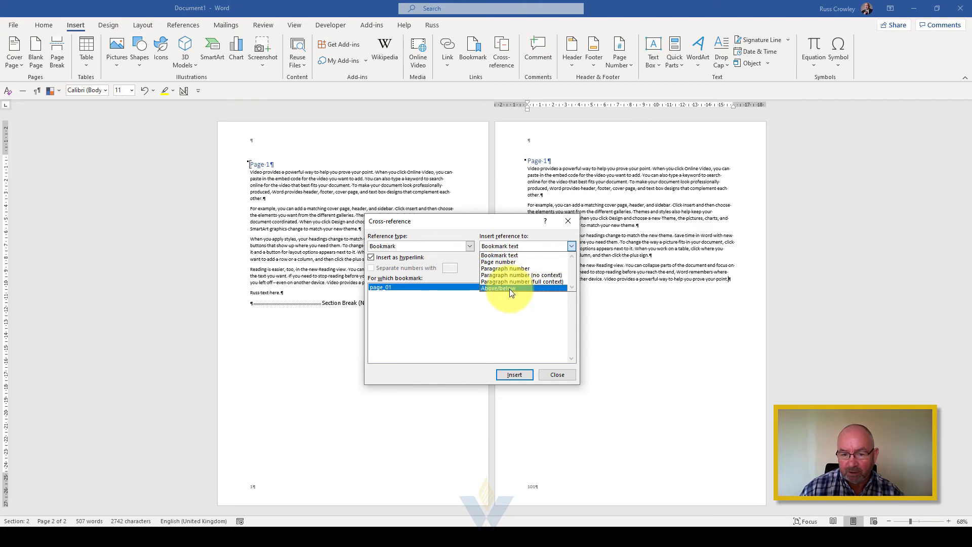
click(509, 289)
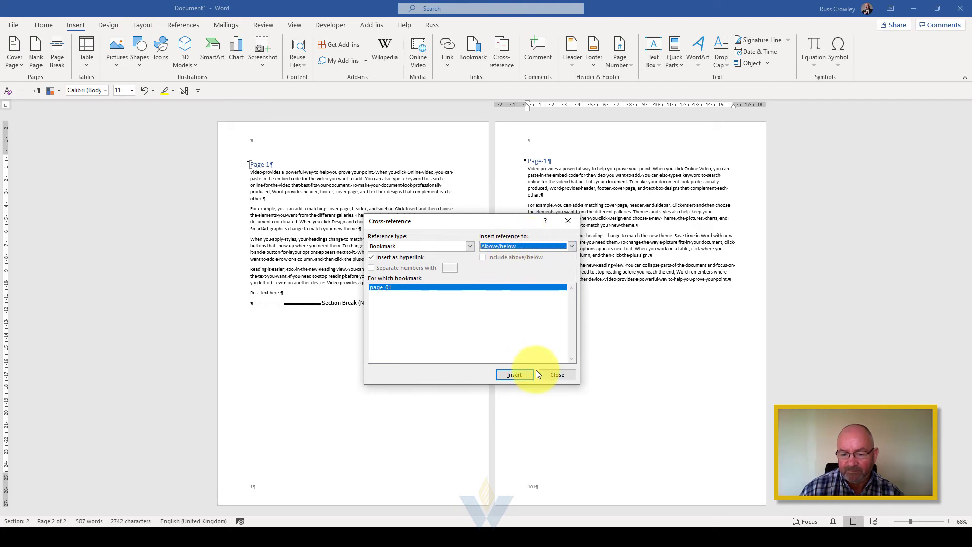
click(553, 375)
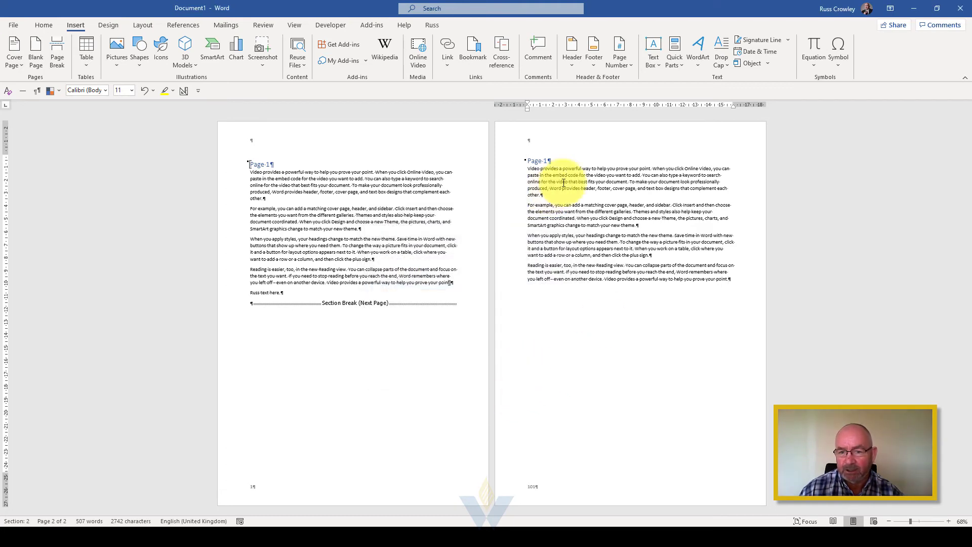
- Check the repeated text on page 2, then return the insertion point to page 1
click(282, 197)
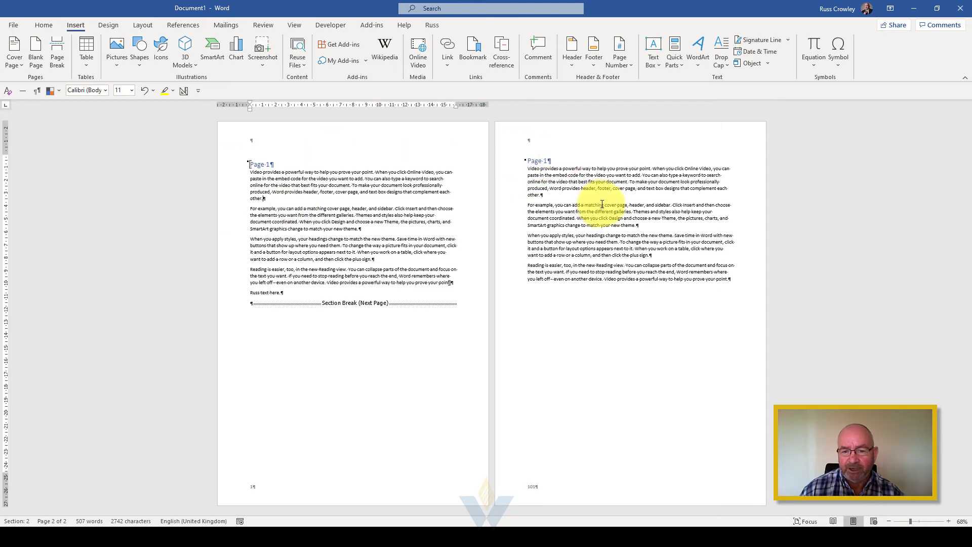
drag(602, 203, 557, 166)
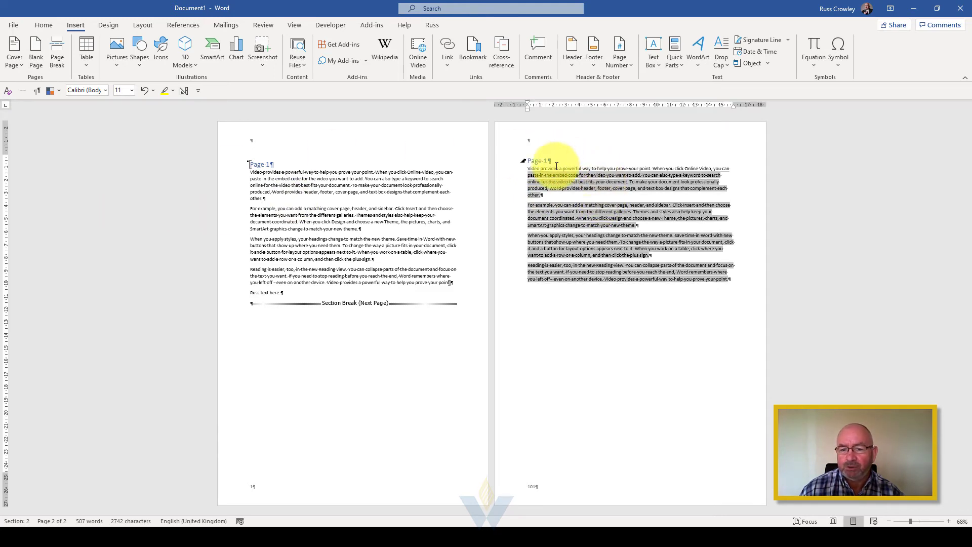
click(590, 324)
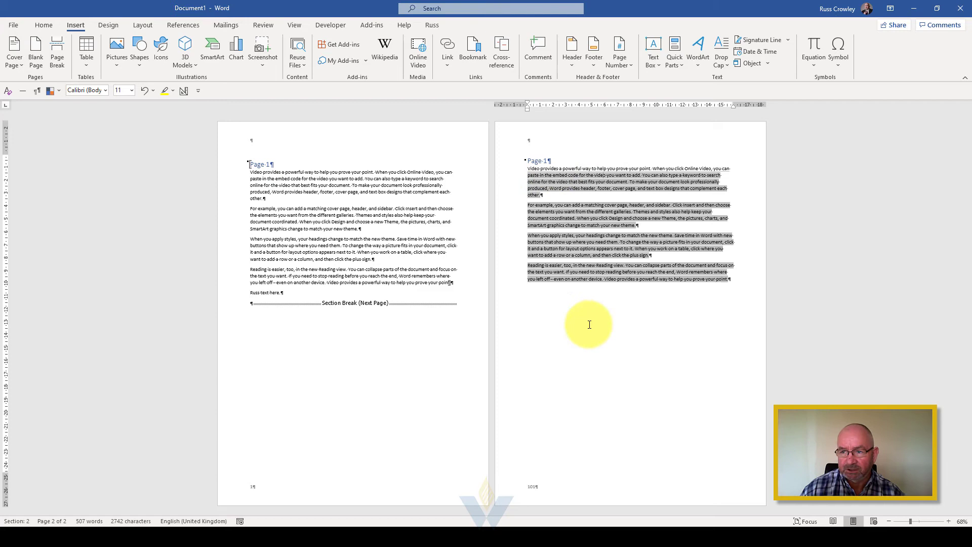
click(412, 217)
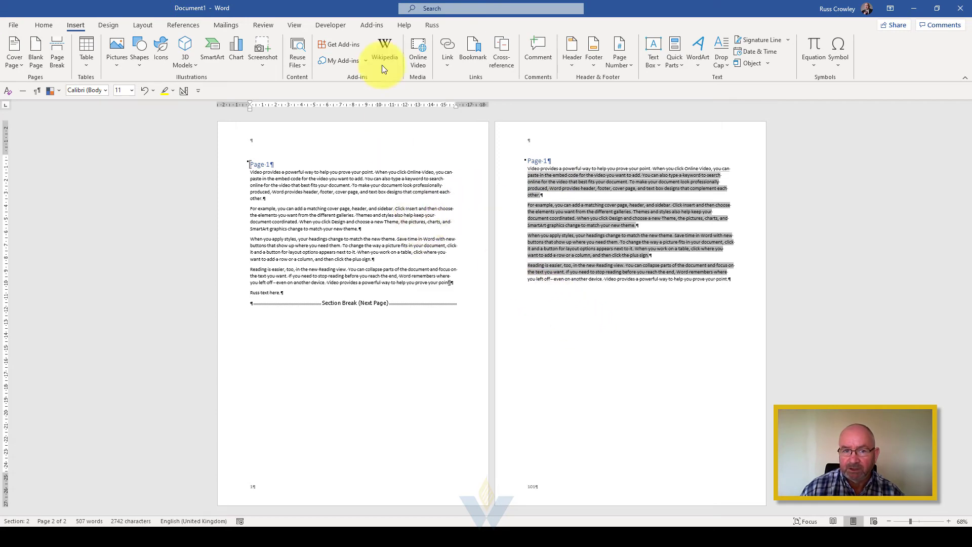
- Turn field shading off in Word Options > Advanced
click(11, 28)
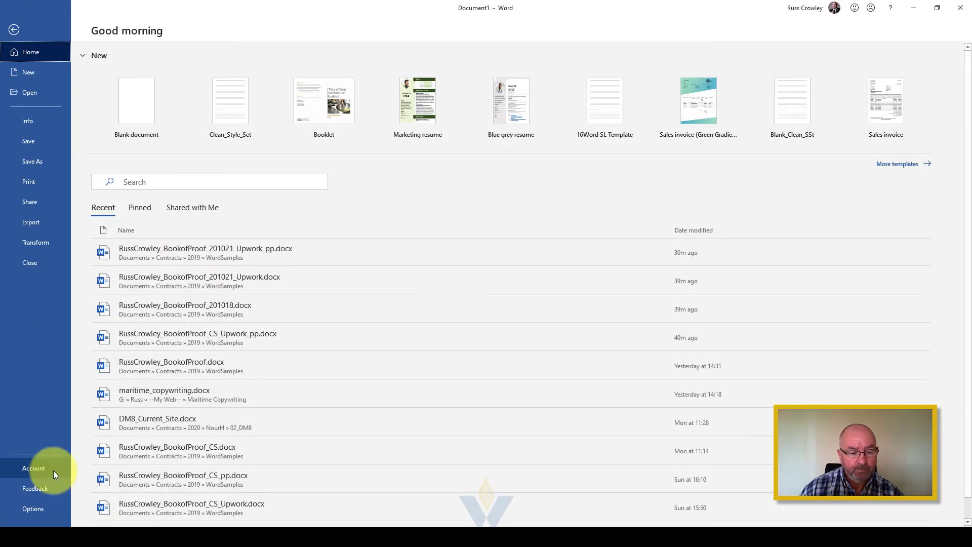
click(37, 508)
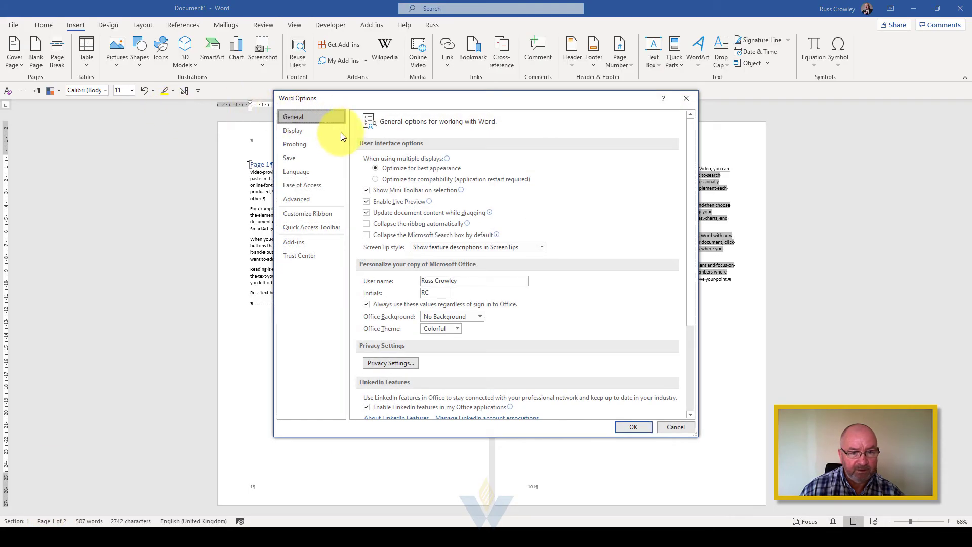
click(324, 198)
drag(692, 140, 692, 240)
click(442, 242)
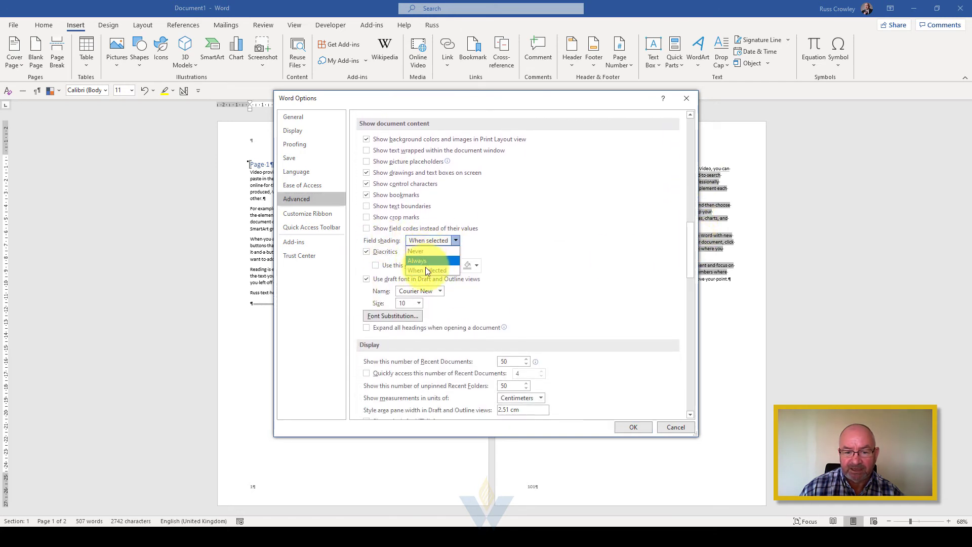
click(422, 250)
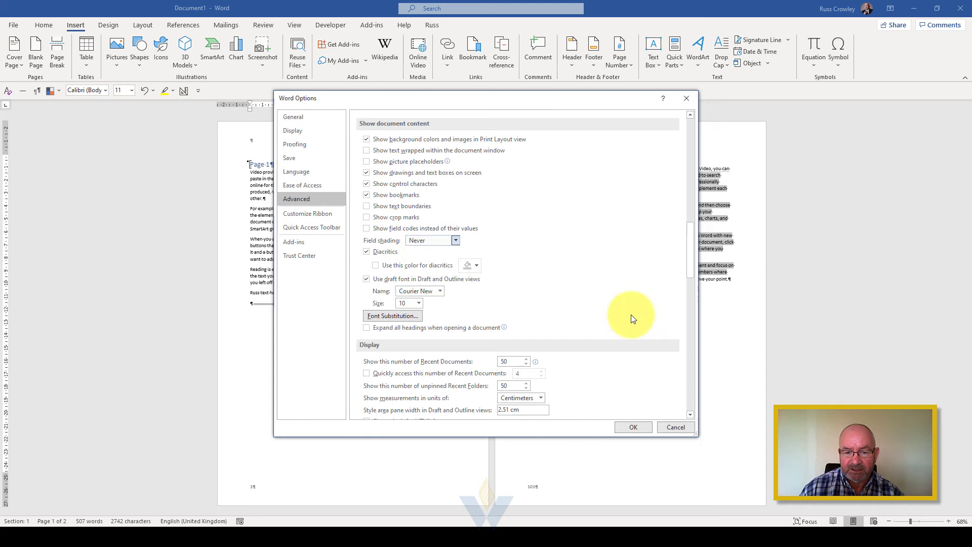
click(633, 427)
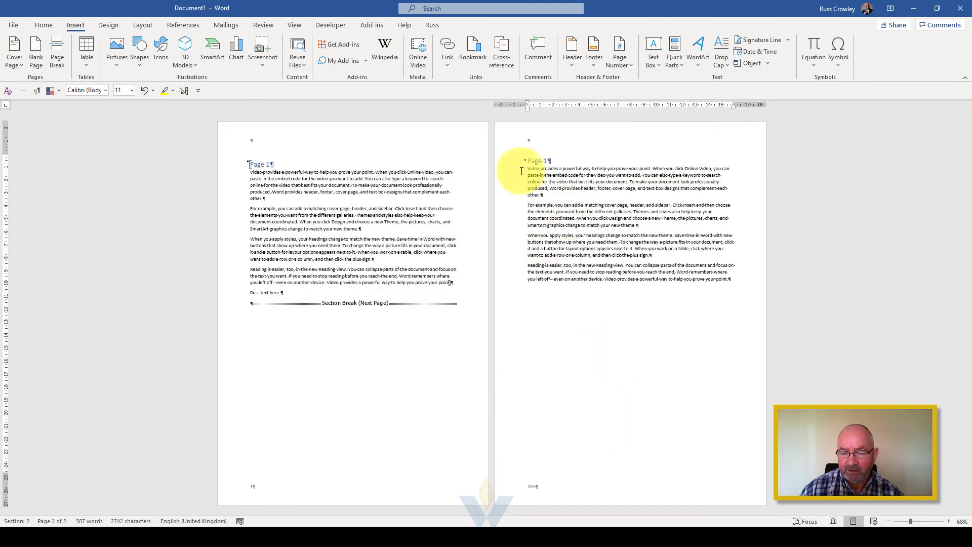
- Set field shading to Always Show on the Russ tab to reveal page 2's field, then click after the page 1 heading
right_click(561, 176)
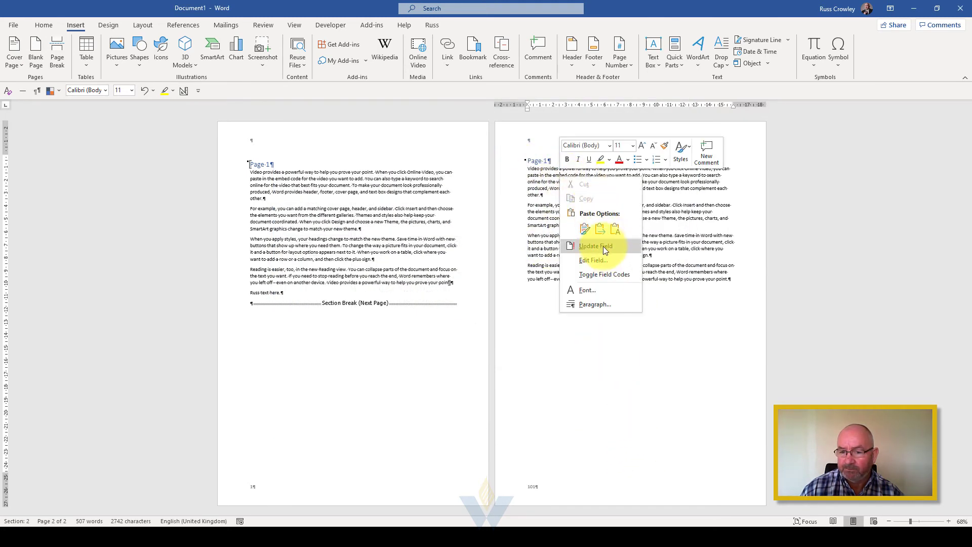
click(635, 336)
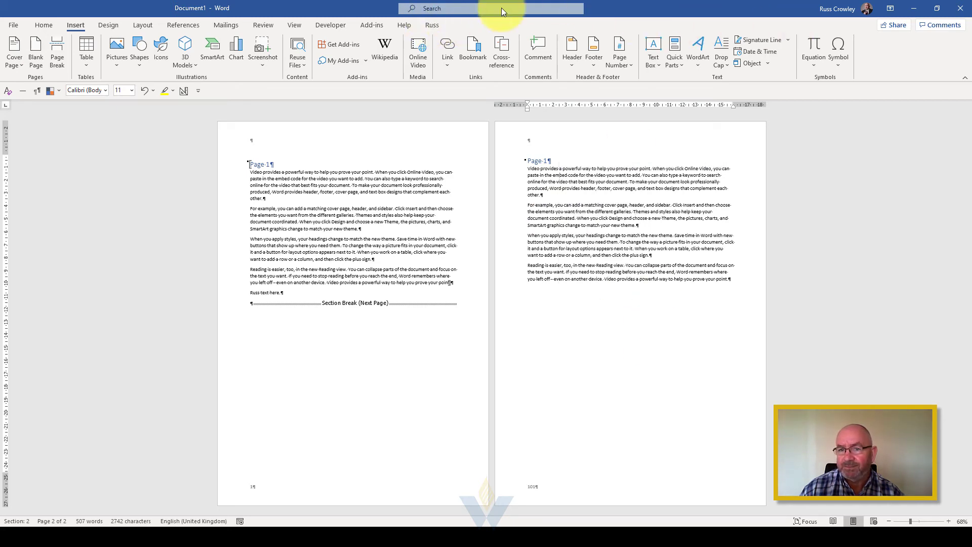
click(432, 26)
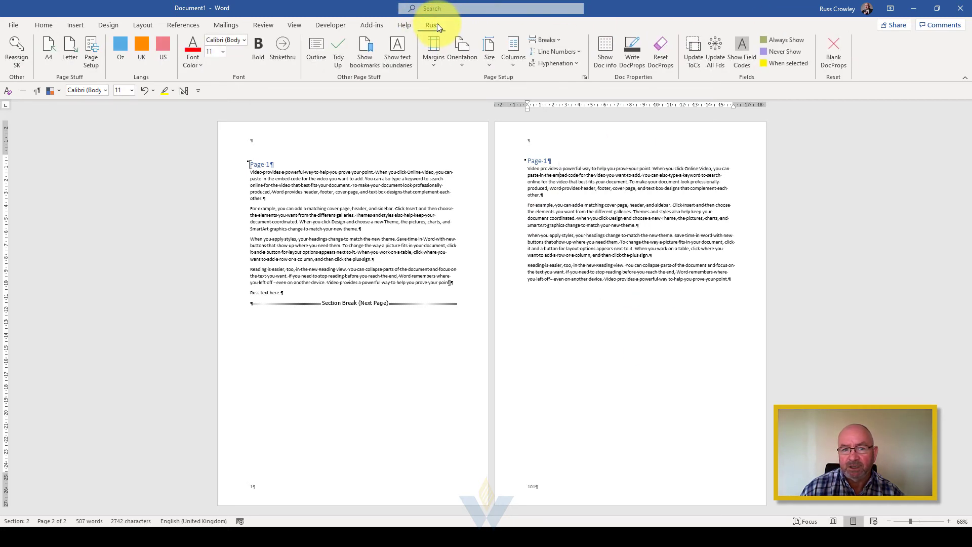
click(796, 41)
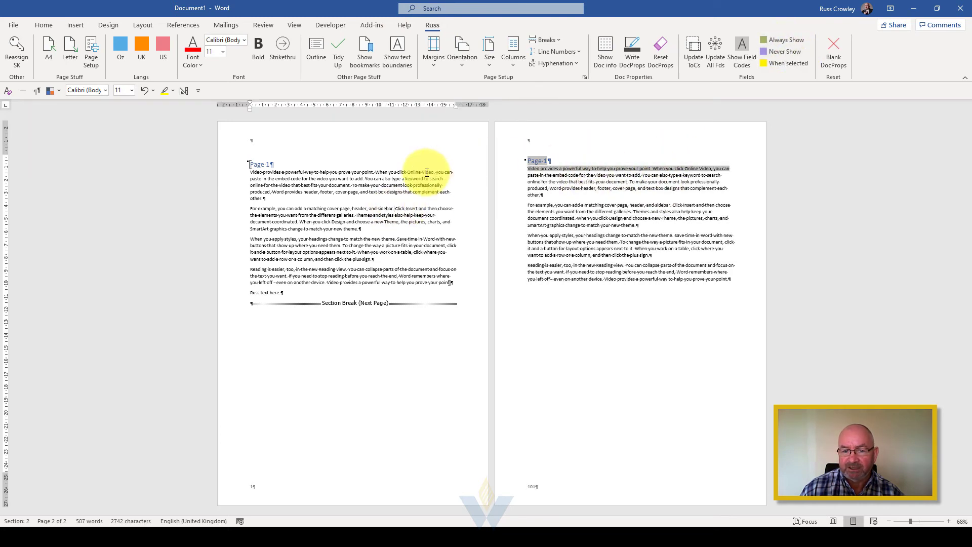
click(652, 255)
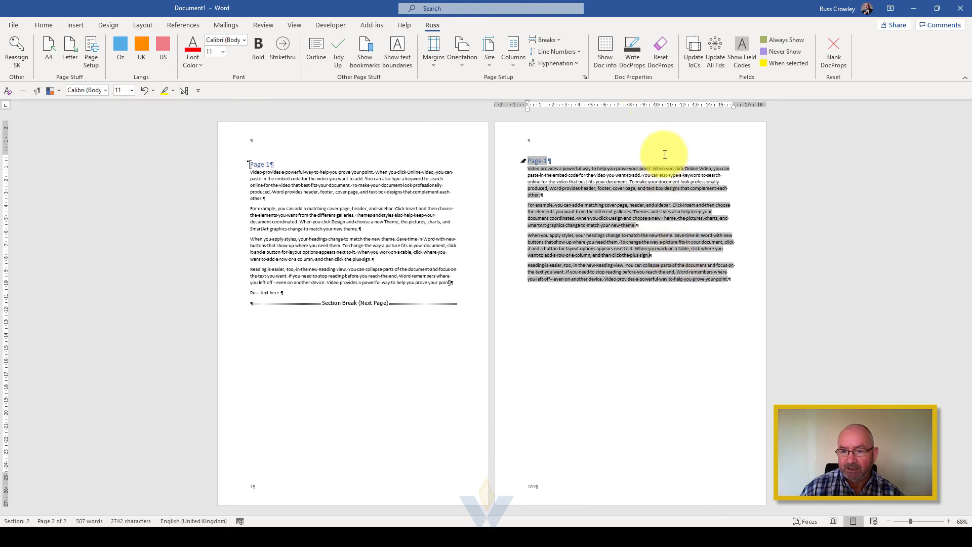
click(785, 41)
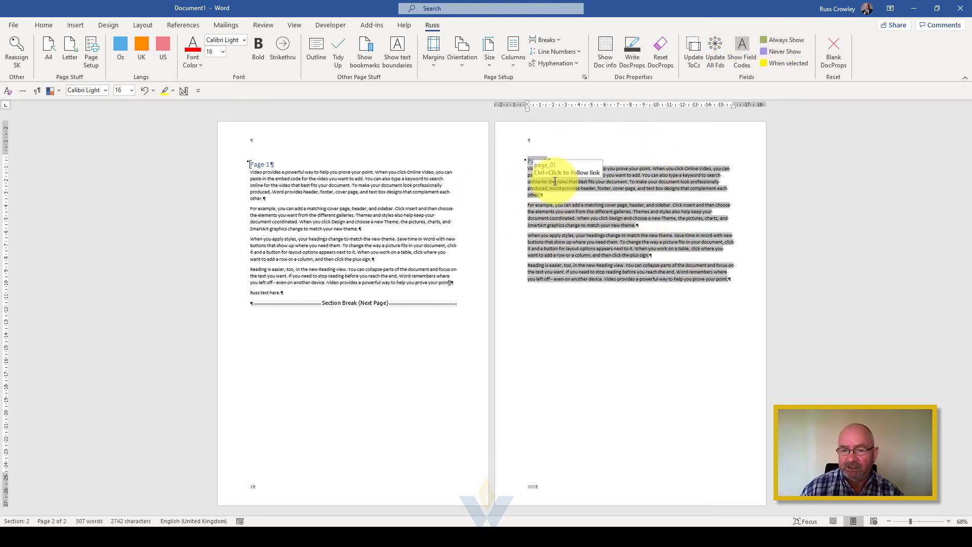
click(373, 163)
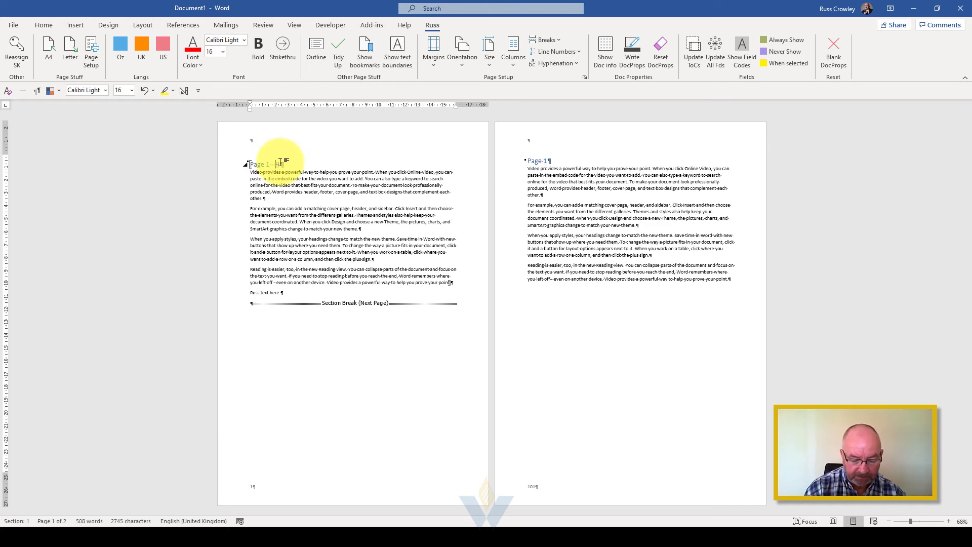
- Extend the page 1 heading to 'Page 1 — Heading 123' and update page 2's field to match
text(ding 1)
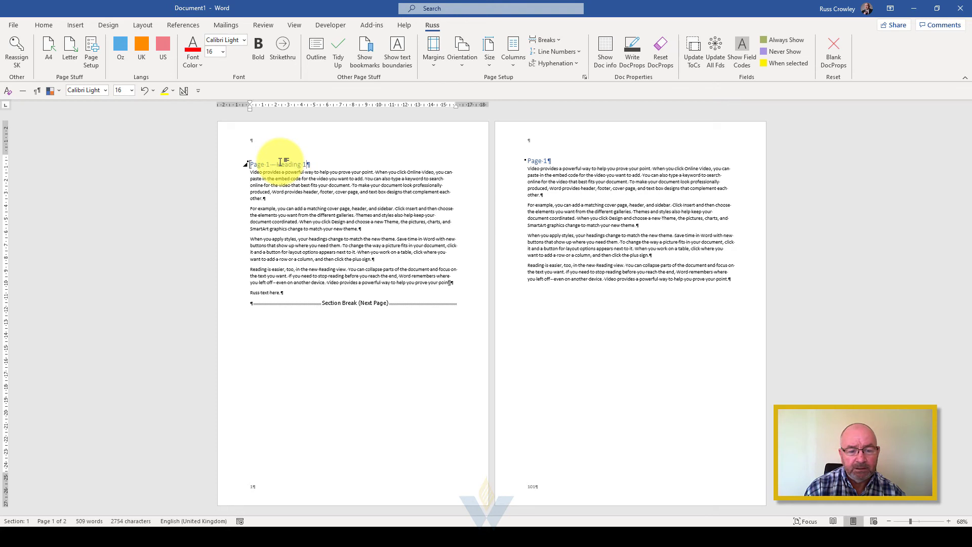
key(Down)
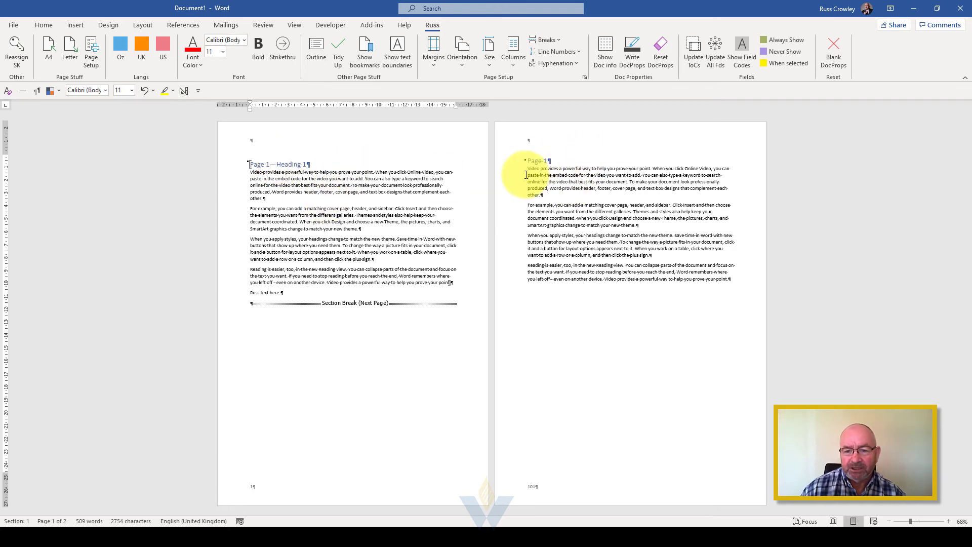
right_click(549, 181)
click(608, 243)
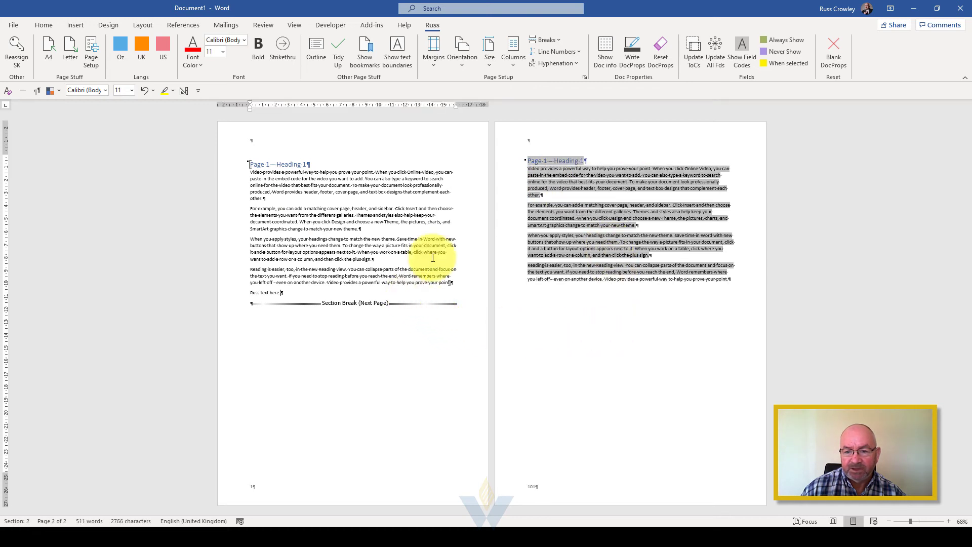
click(790, 51)
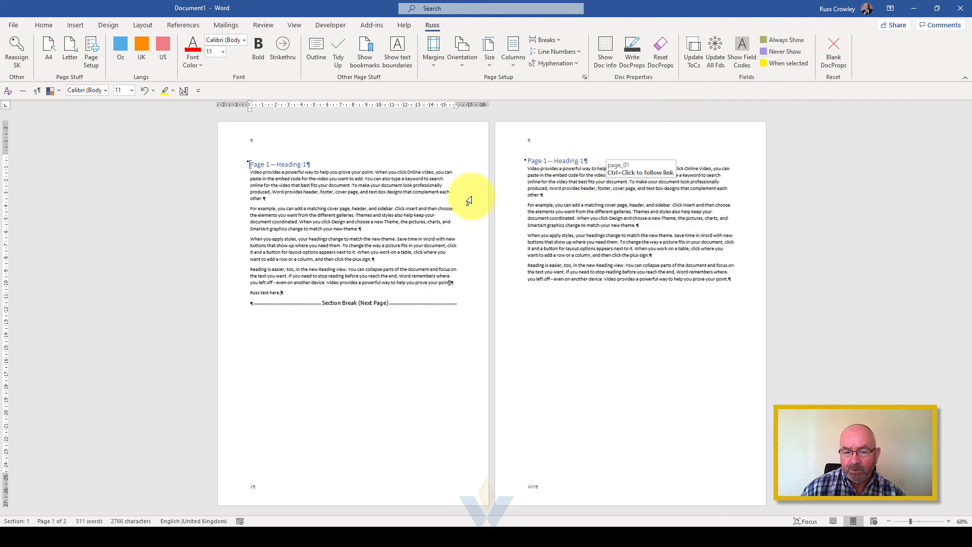
click(310, 165)
text(23)
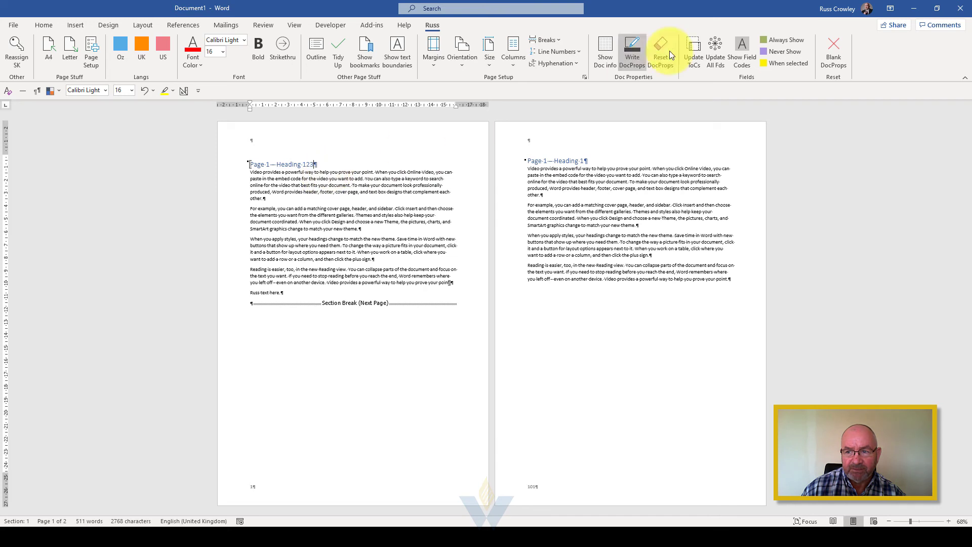
click(715, 62)
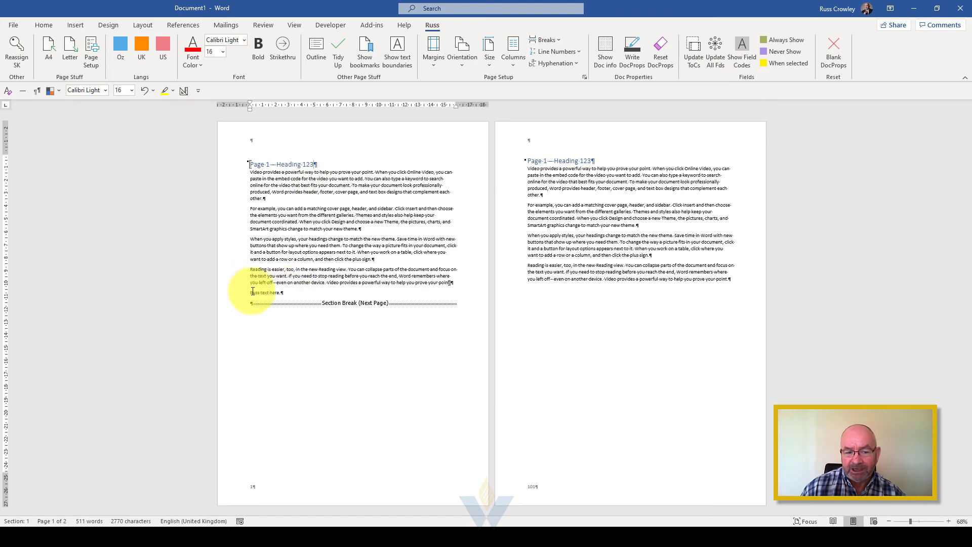
- Move the short 'text here.' line into the end of the bookmarked paragraph, removing the empty paragraph
drag(250, 293, 292, 296)
key(ctrl+c)
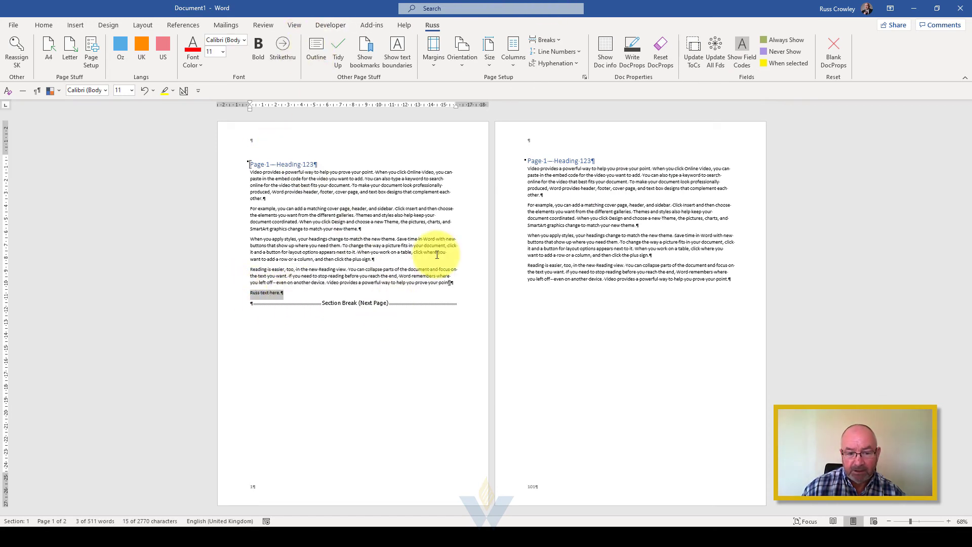
key(Delete)
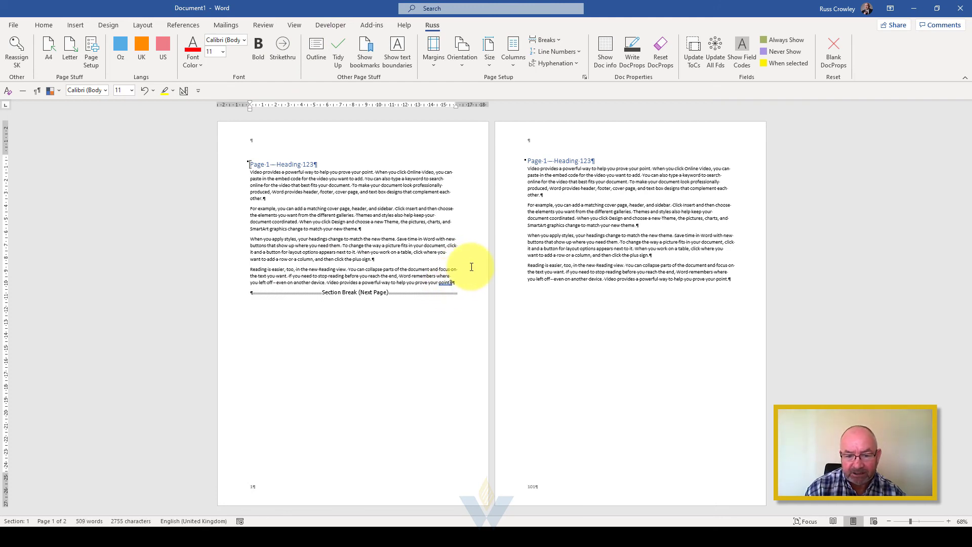
key(ctrl+v)
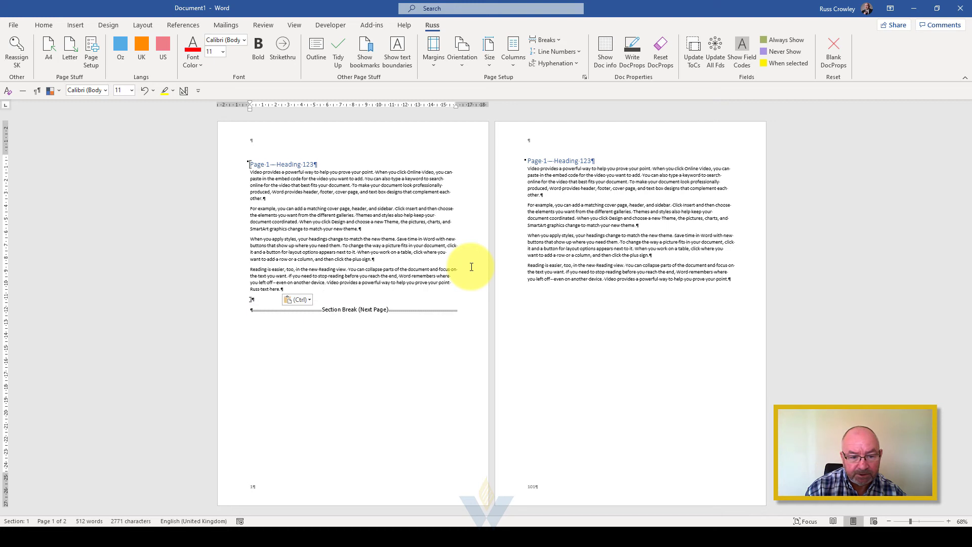
key(BackSpace)
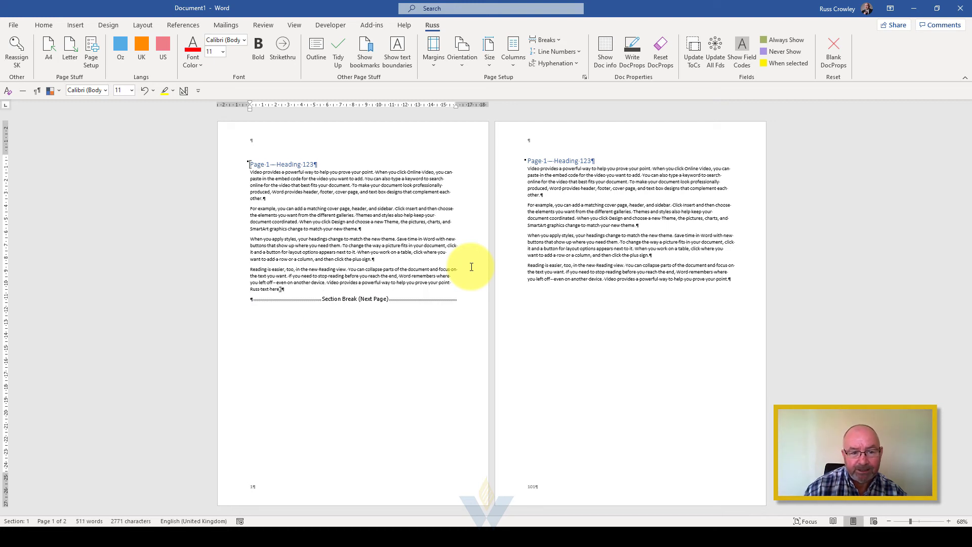
- Update all fields so page 2 shows the moved line, and hide field shading
click(714, 54)
click(601, 304)
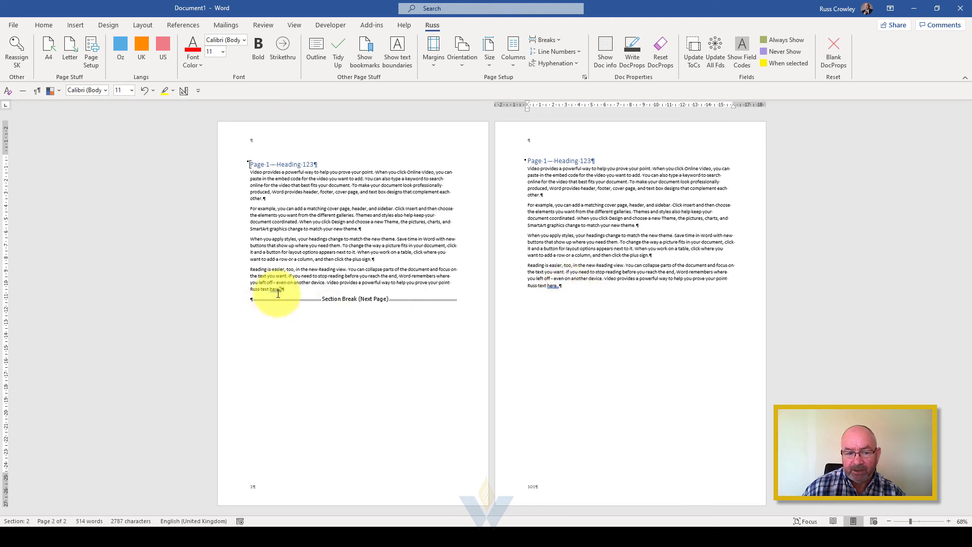
click(278, 291)
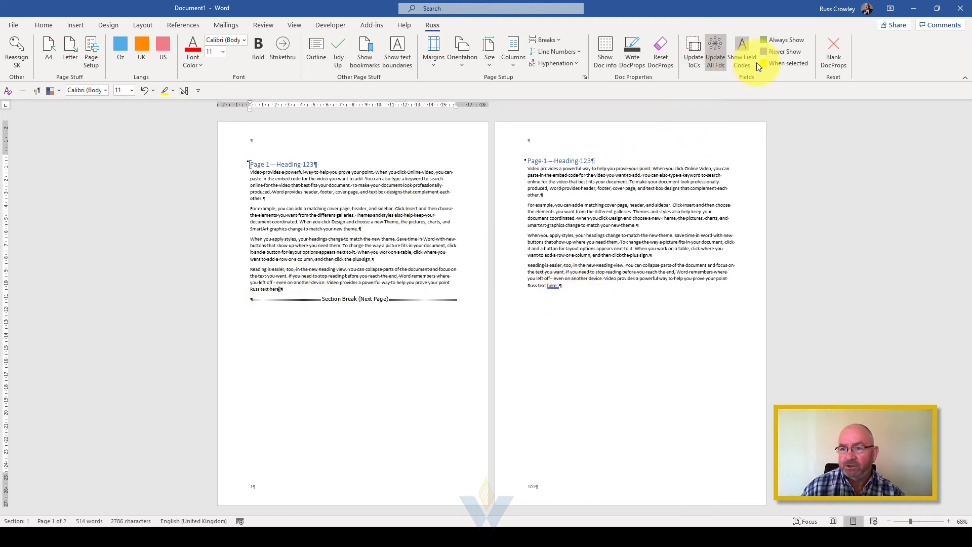
click(780, 51)
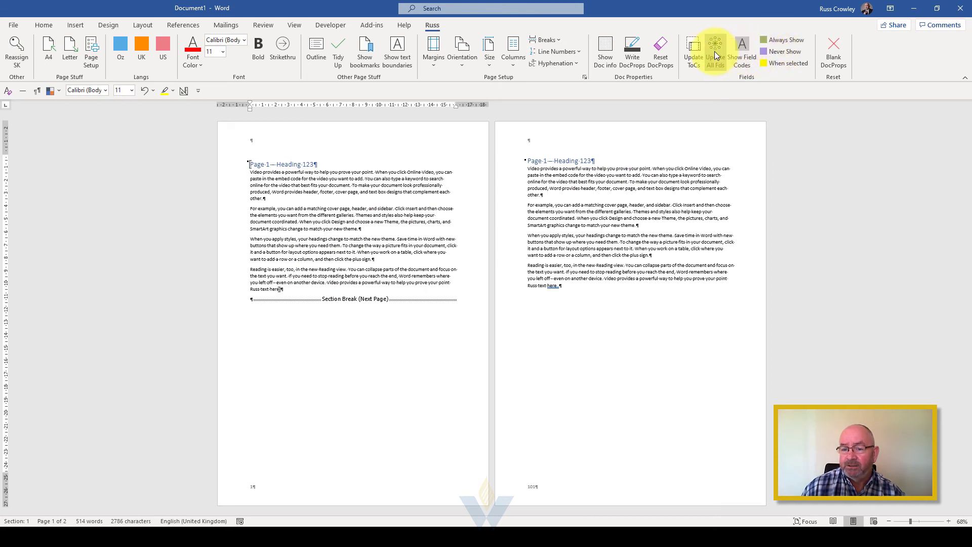
click(587, 383)
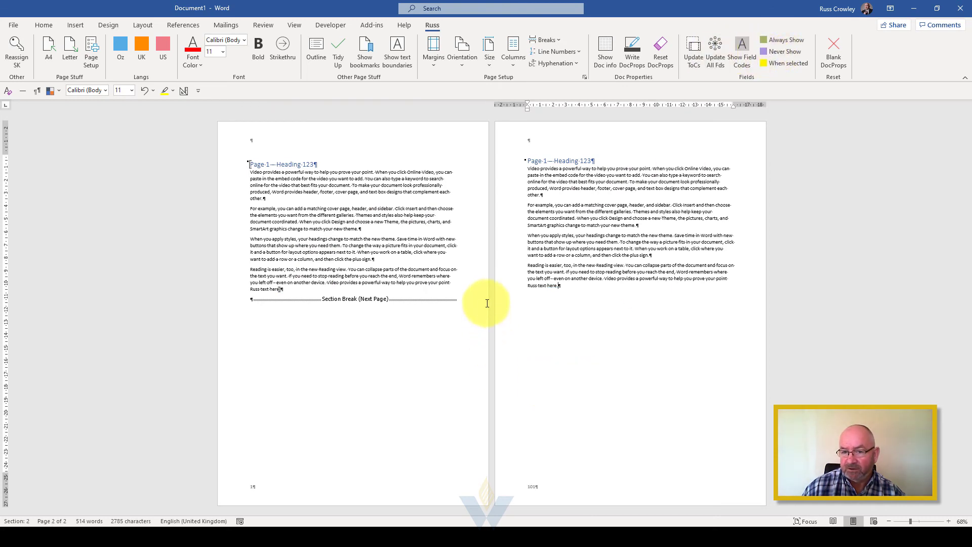
- After 'Russ text here', add a Heading 2 line followed by =rand(2,2) sample paragraphs
click(288, 288)
key(Return)
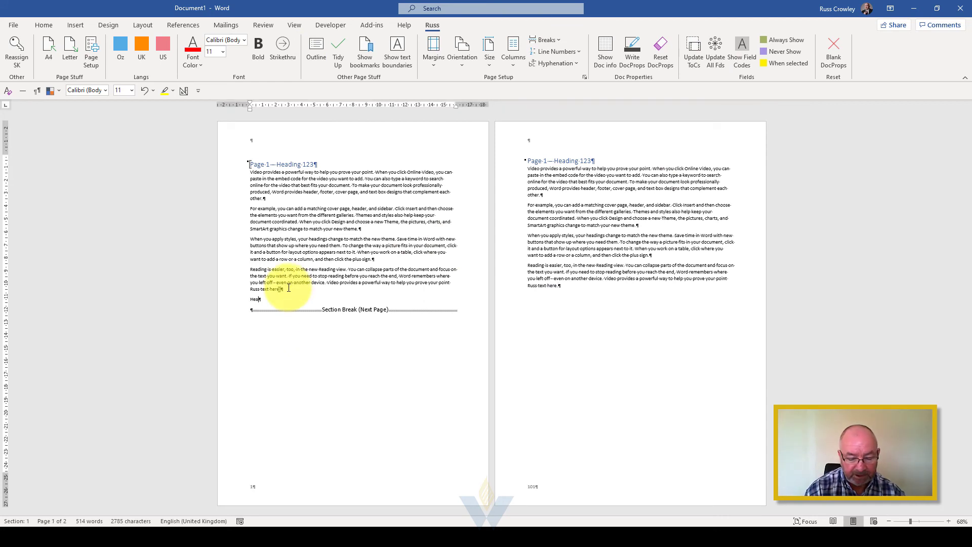
key(ctrl+alt+2)
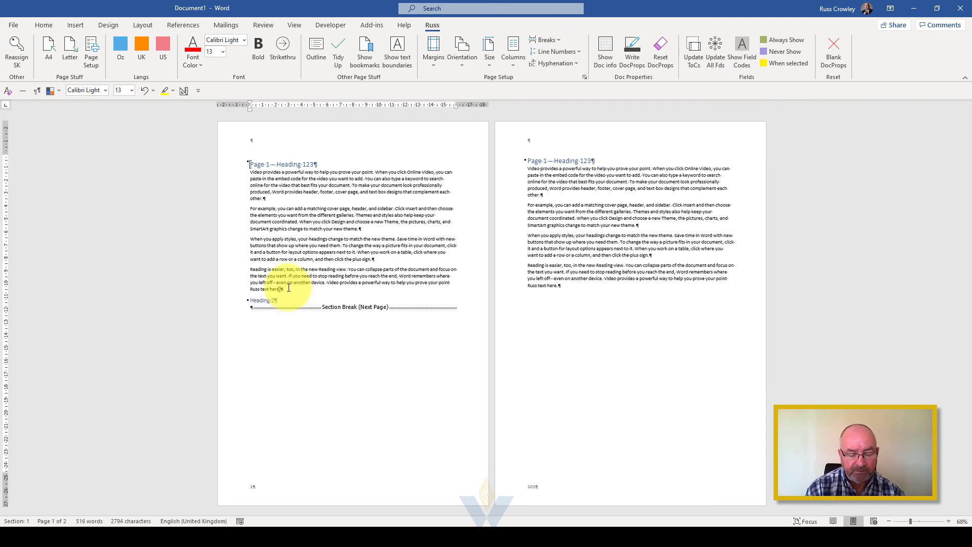
key(Return)
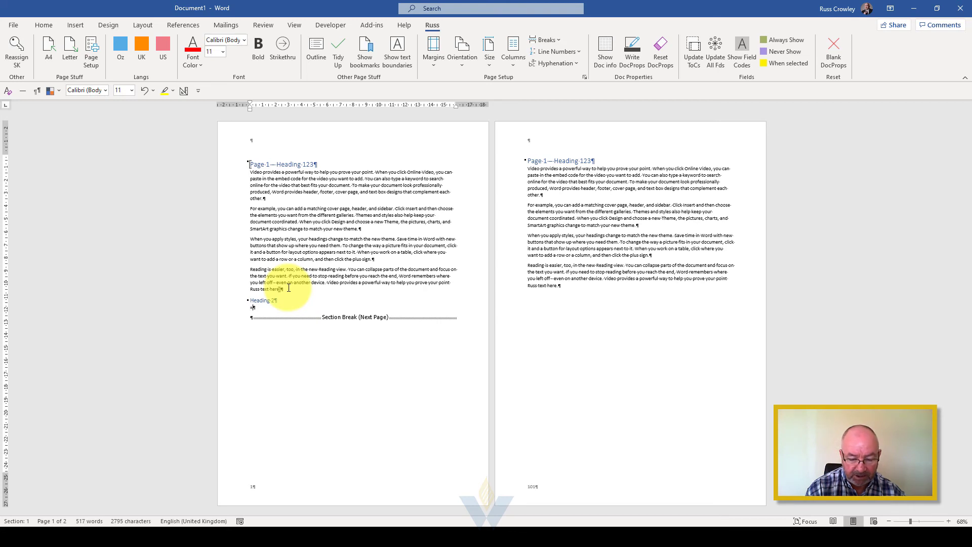
text(=rand)
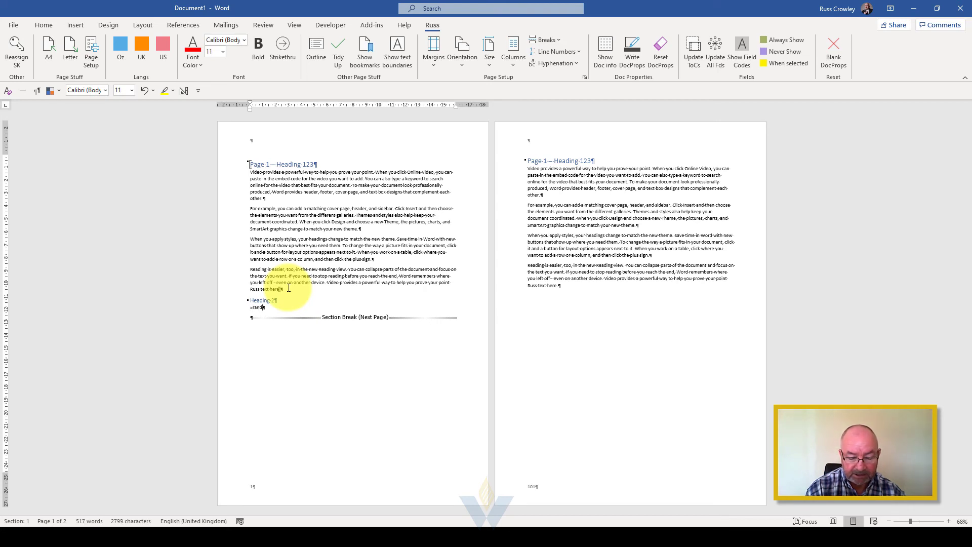
text((2,2))
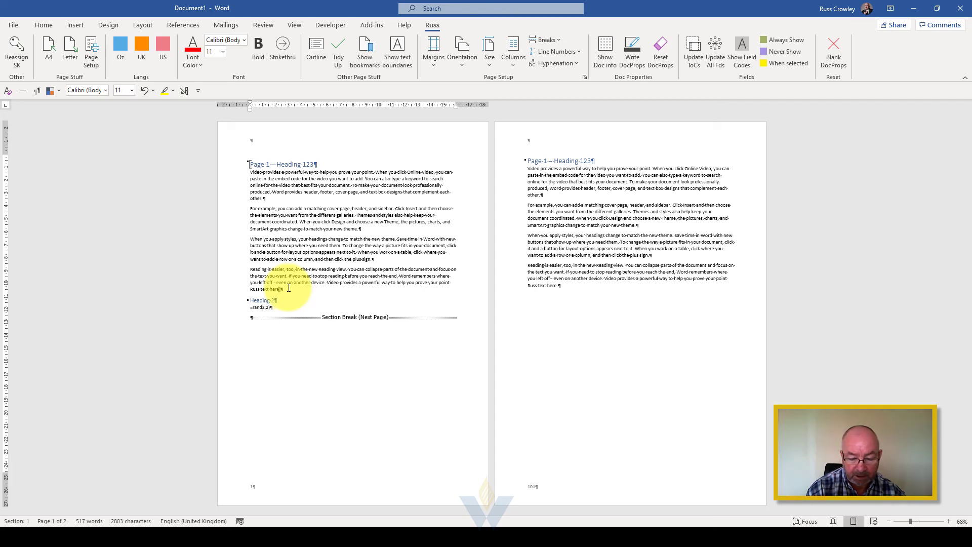
key(Return)
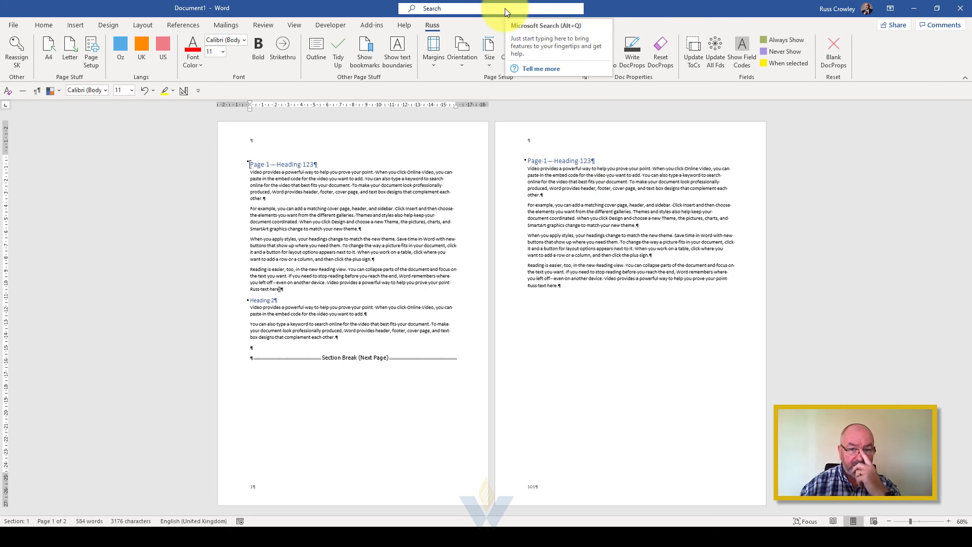
- Turn on the Navigation Pane from the View tab and browse the heading entries
click(297, 26)
click(251, 63)
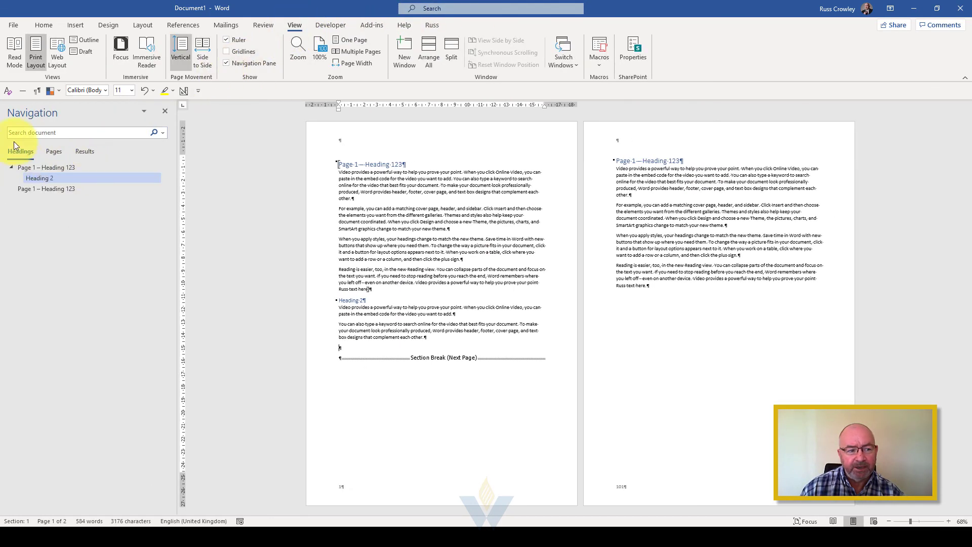
click(43, 169)
click(38, 177)
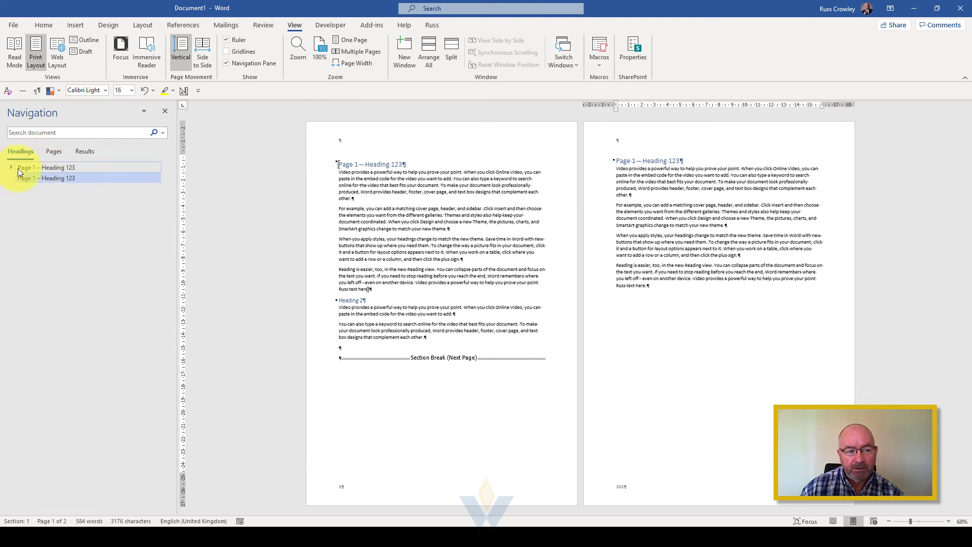
click(11, 167)
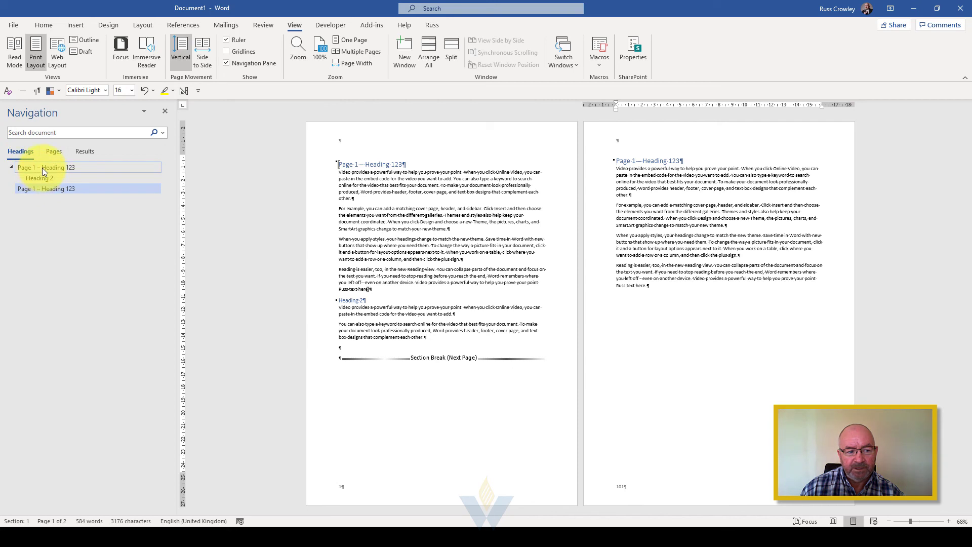
click(47, 178)
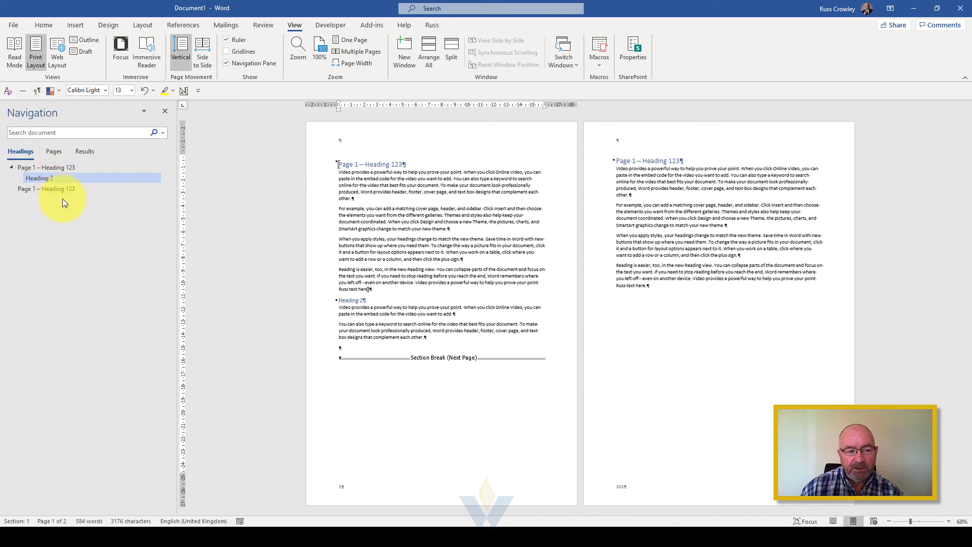
click(47, 168)
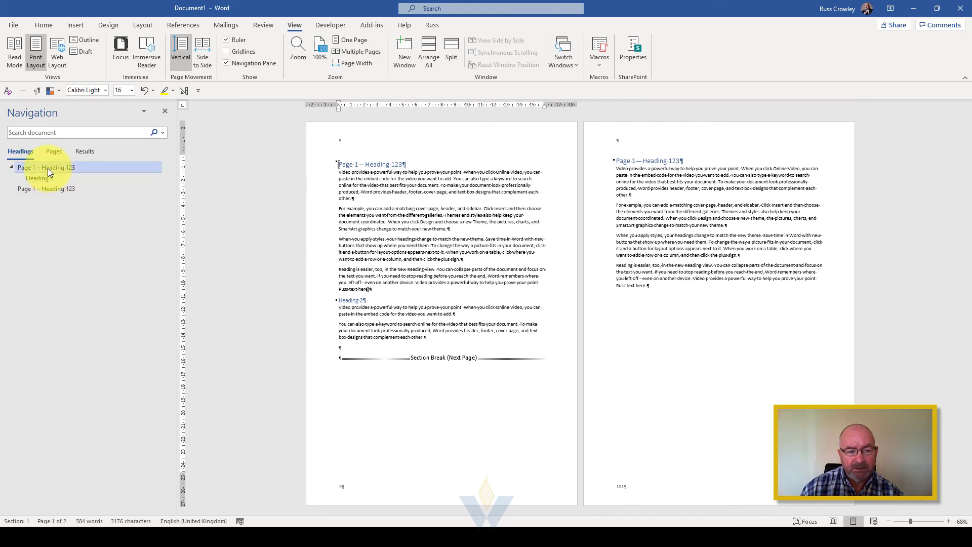
- Use Select Heading and Content on the page 1 heading, then on Heading 2
right_click(62, 166)
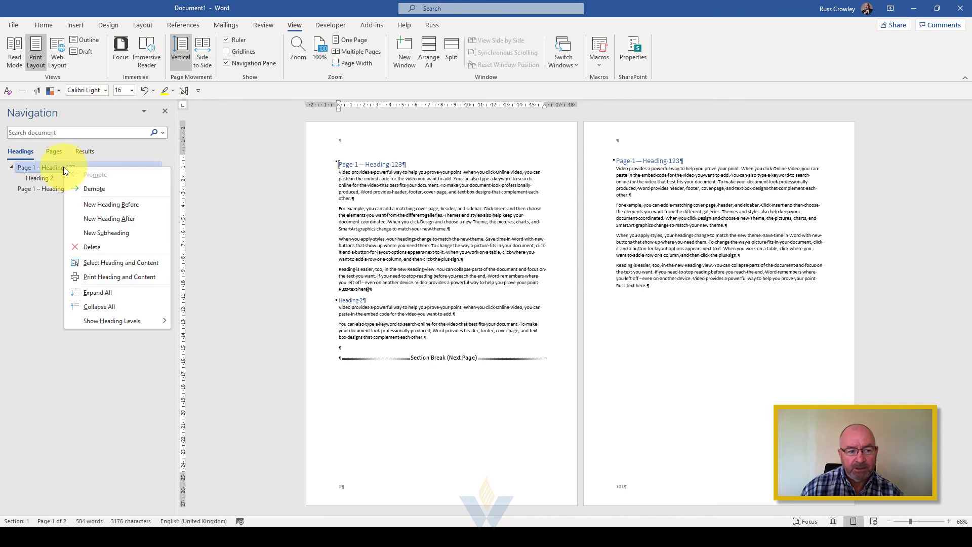
click(113, 263)
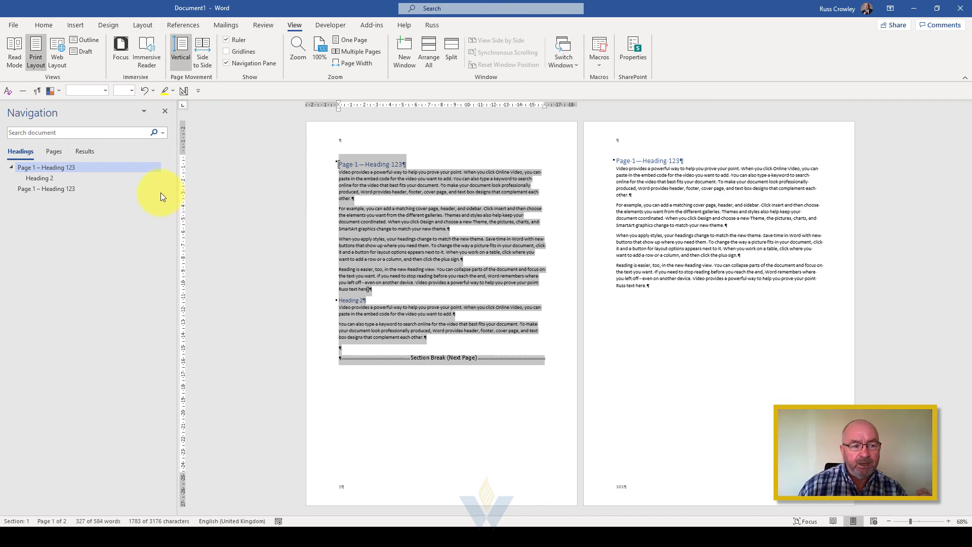
click(38, 181)
right_click(39, 181)
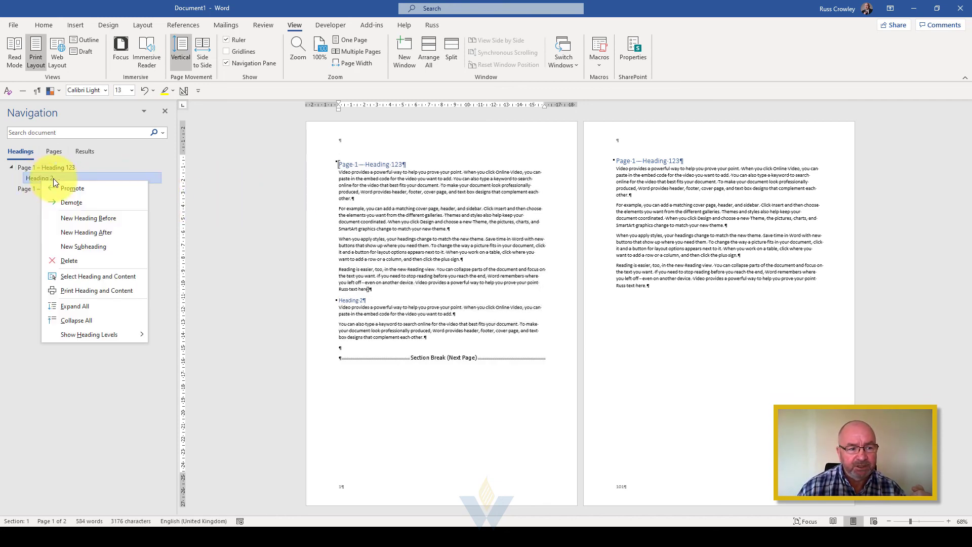
click(111, 276)
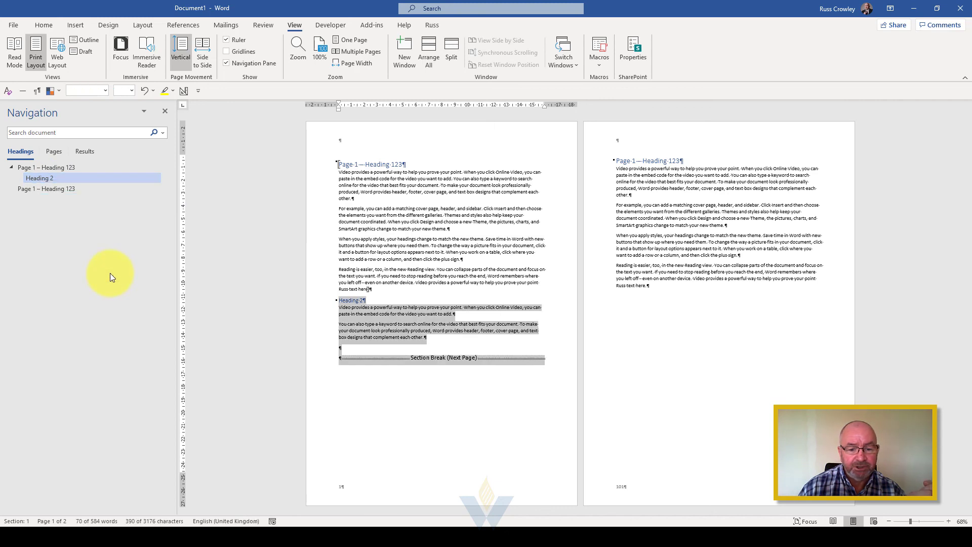
- Add a 'Heading 3' line in Heading 3 style with =rand(2,5) sample text beneath it
click(357, 348)
text(Head)
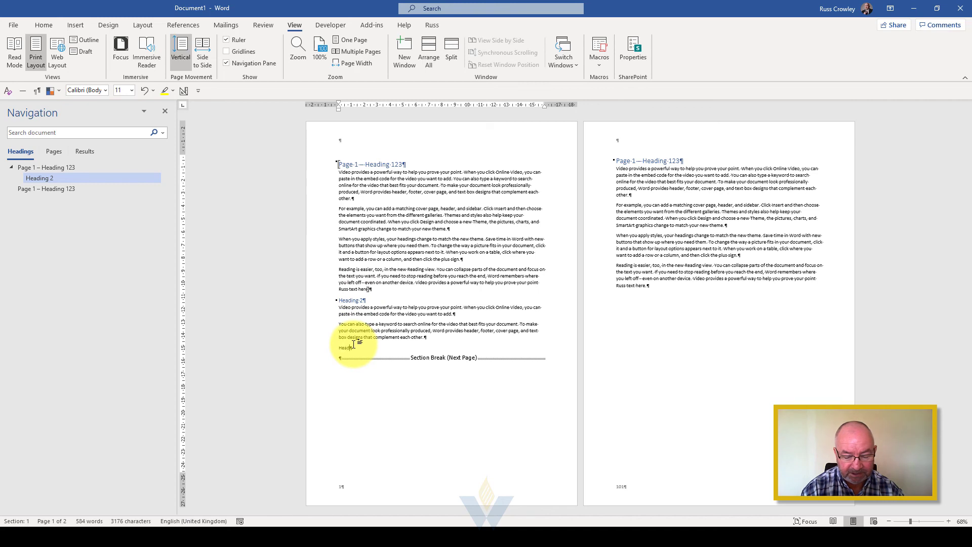
text(ing 3)
key(ctrl+alt+3)
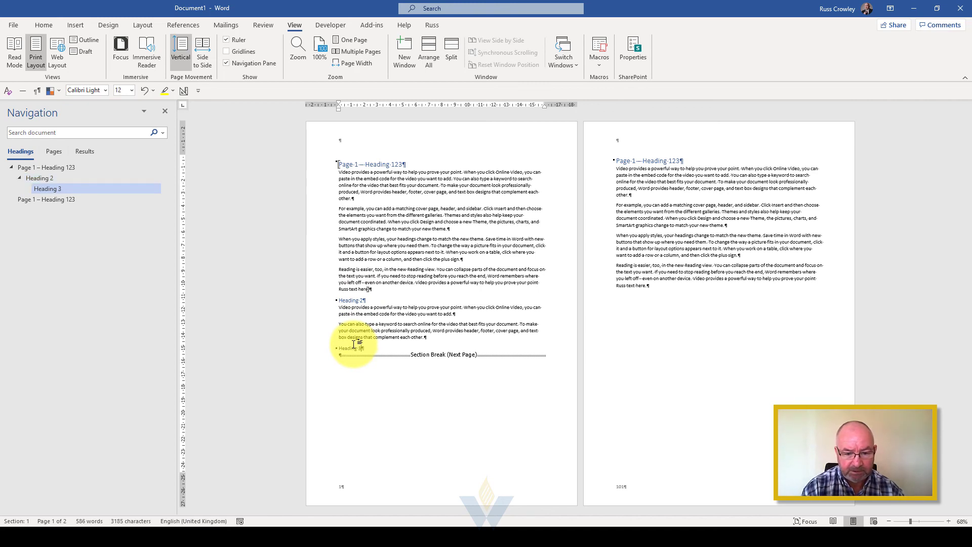
key(Return)
text(=ra)
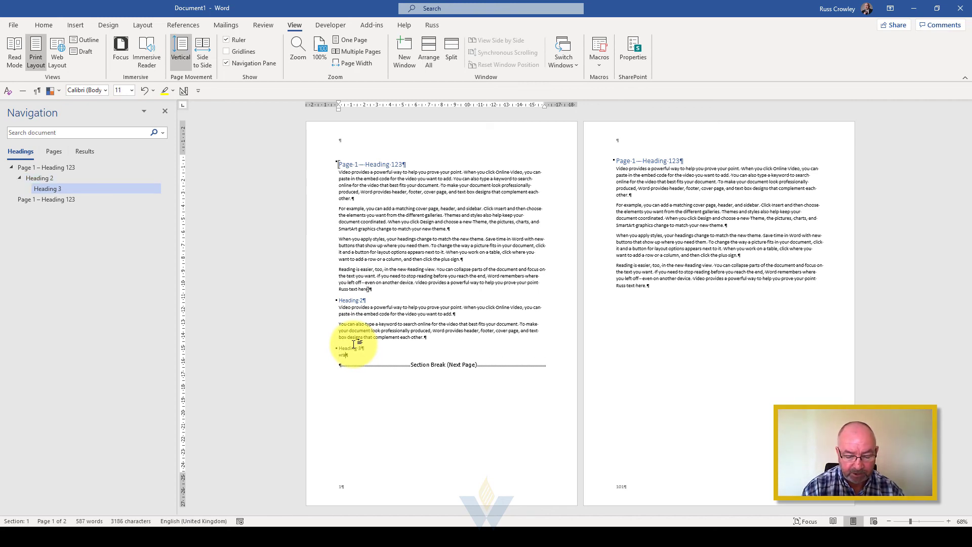
text(nd(2,5)
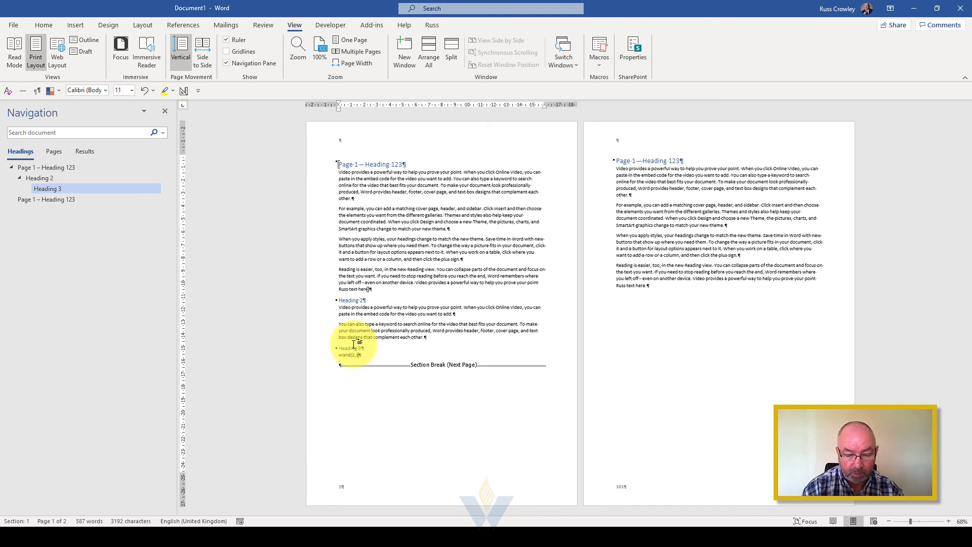
key(Return)
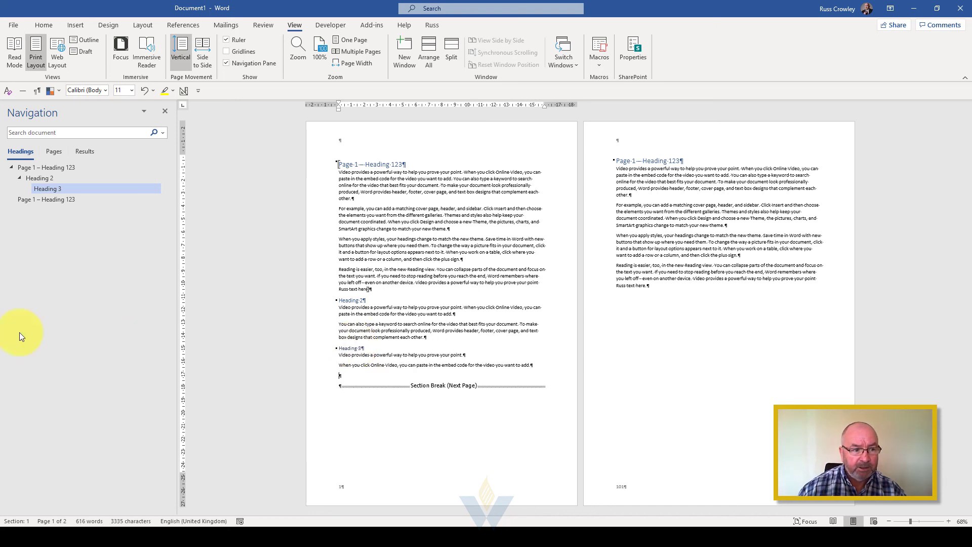
- Use Select Heading and Content on Heading 3, Heading 2, then the first Page 1 – Heading 123
right_click(53, 191)
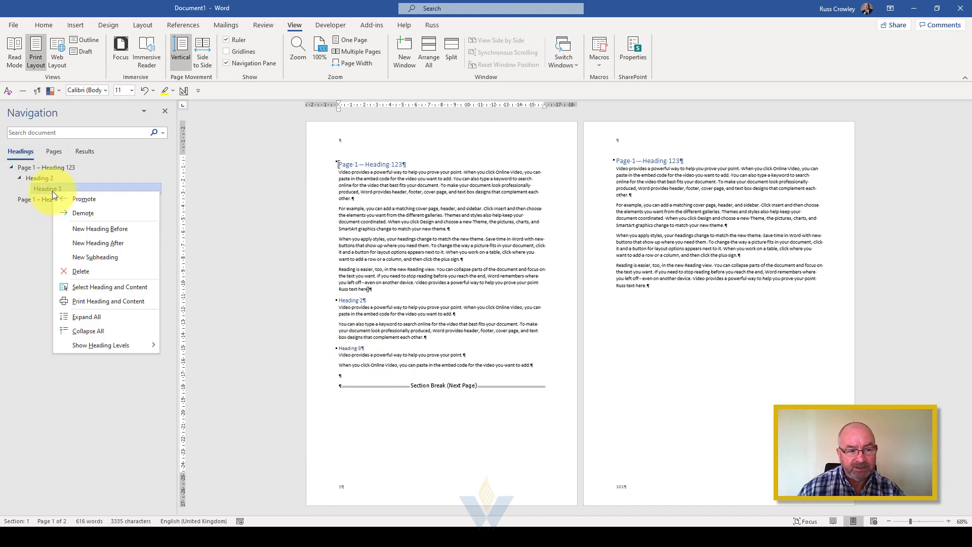
click(108, 288)
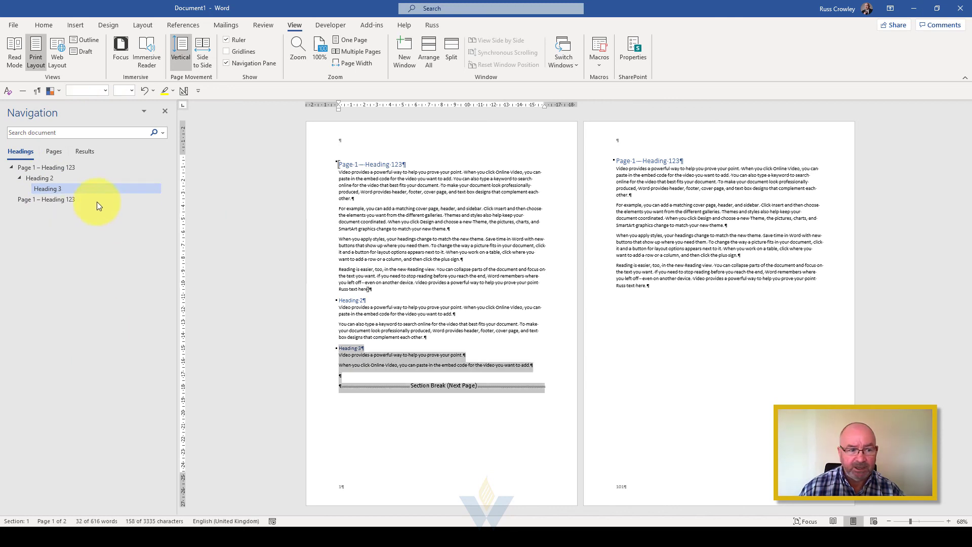
right_click(53, 178)
click(119, 274)
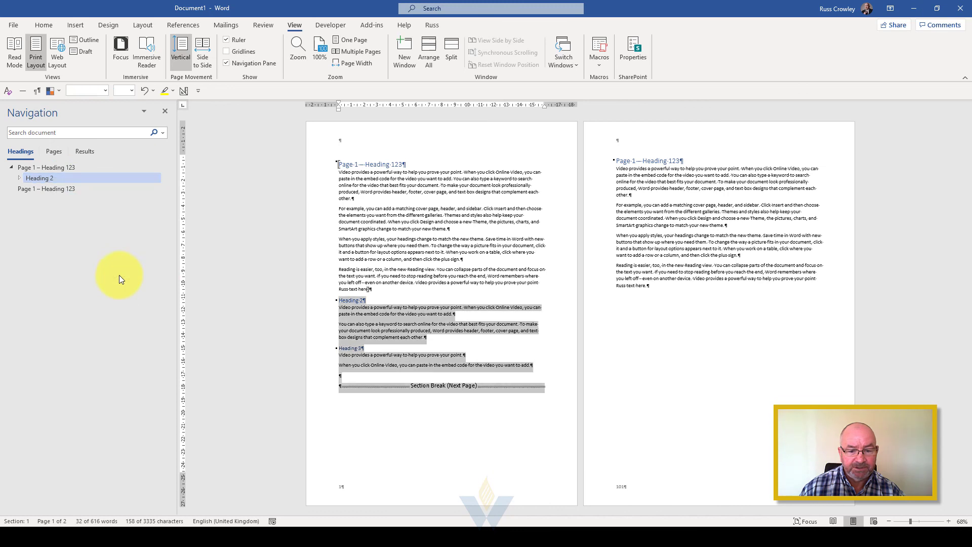
right_click(56, 168)
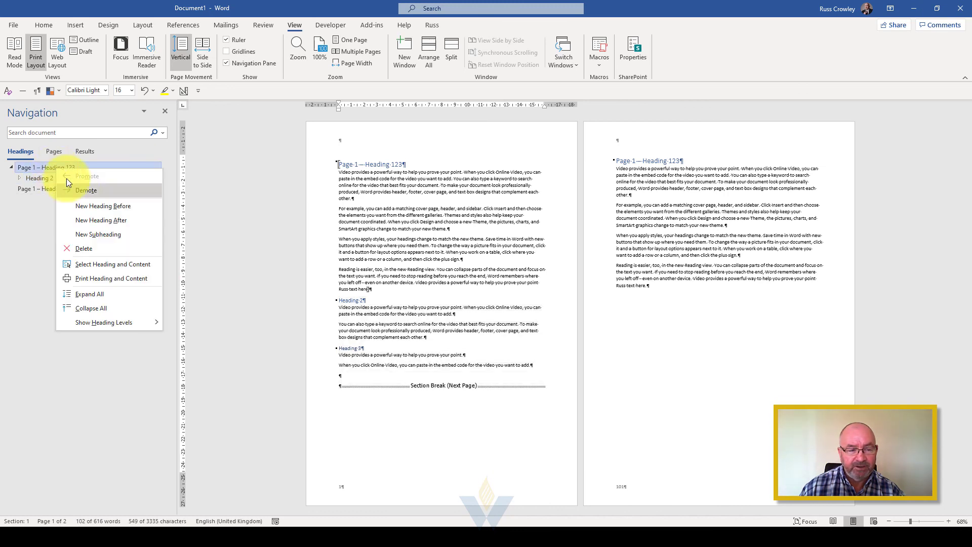
click(103, 267)
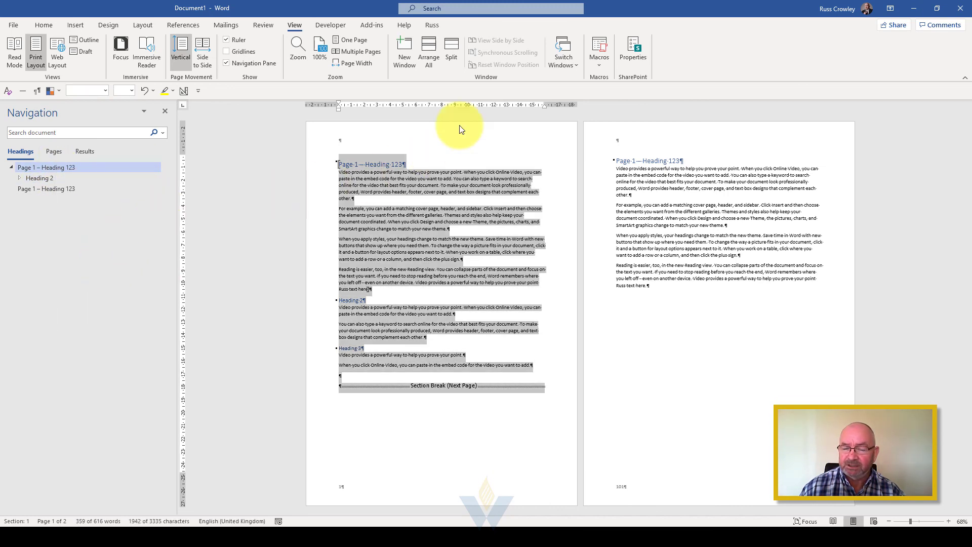